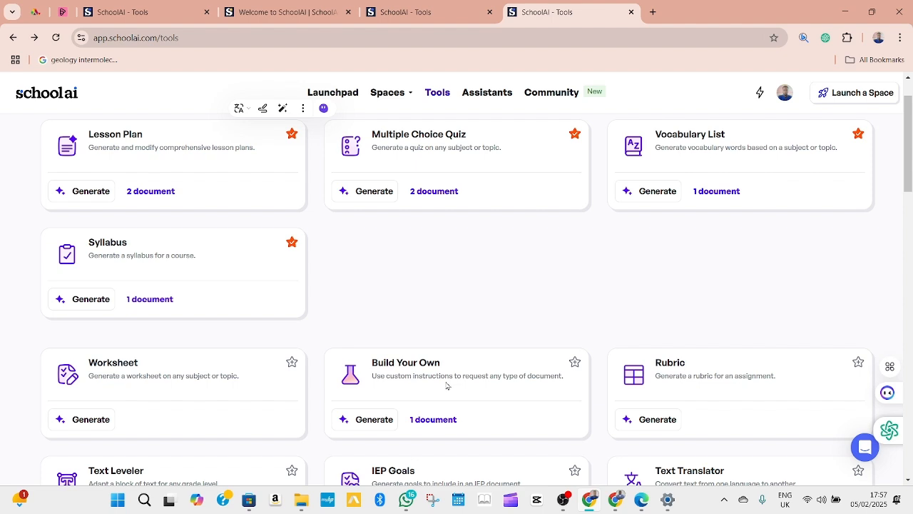
- Find the SchoolAI website through a Google search for "school ai" in a new tab, sign in, and close that tab
scroll(446, 386, "up", 1)
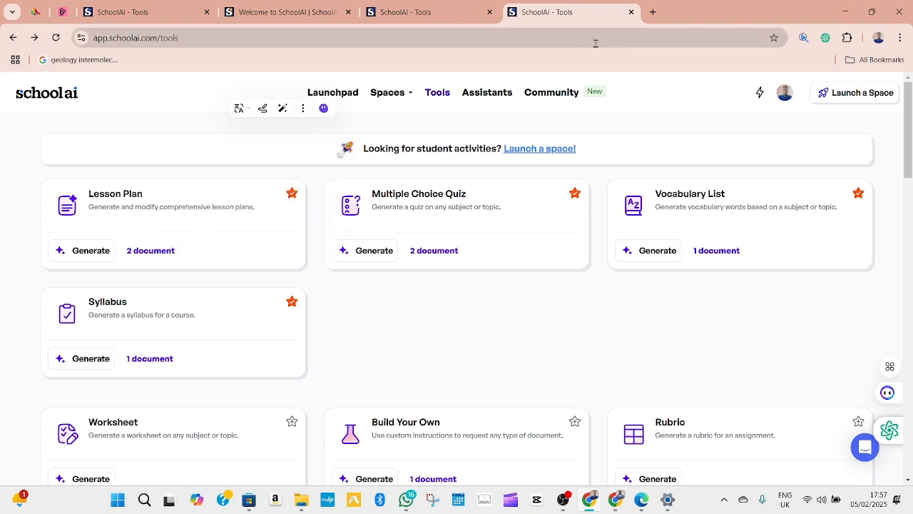
left_click(655, 13)
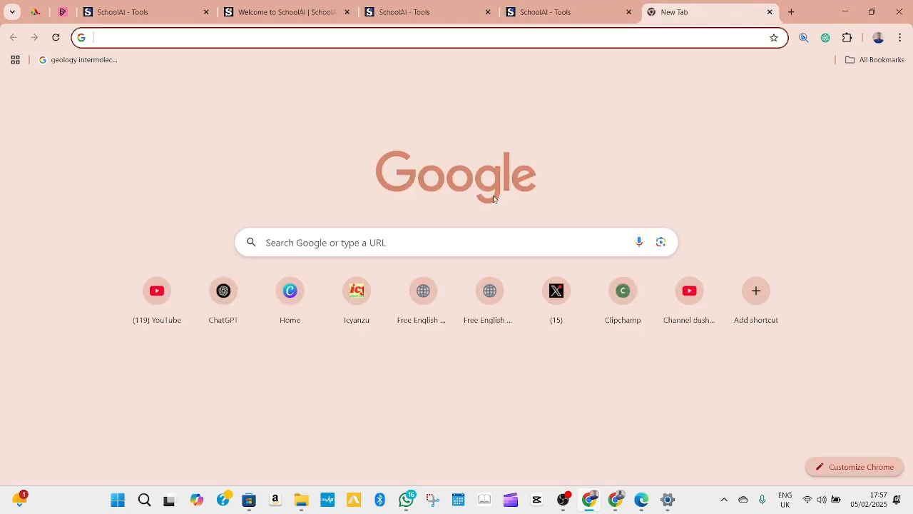
left_click(342, 243)
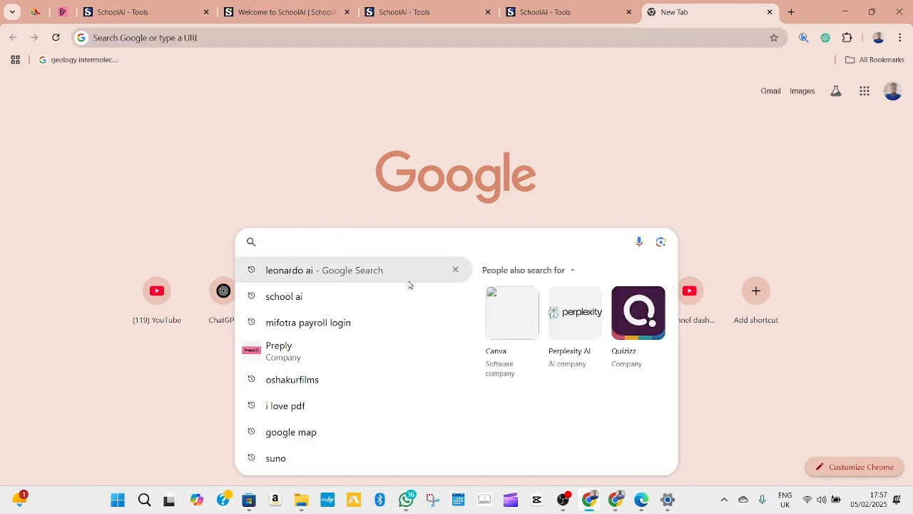
left_click(284, 298)
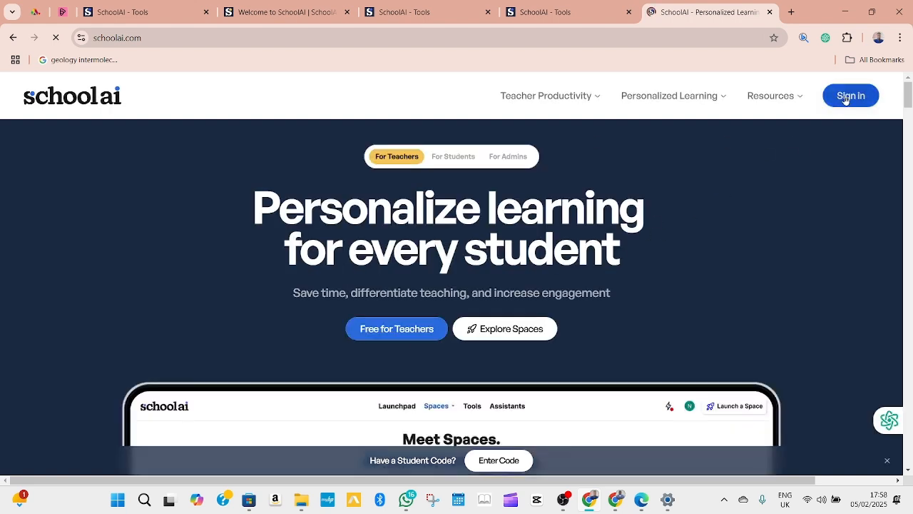
left_click(855, 96)
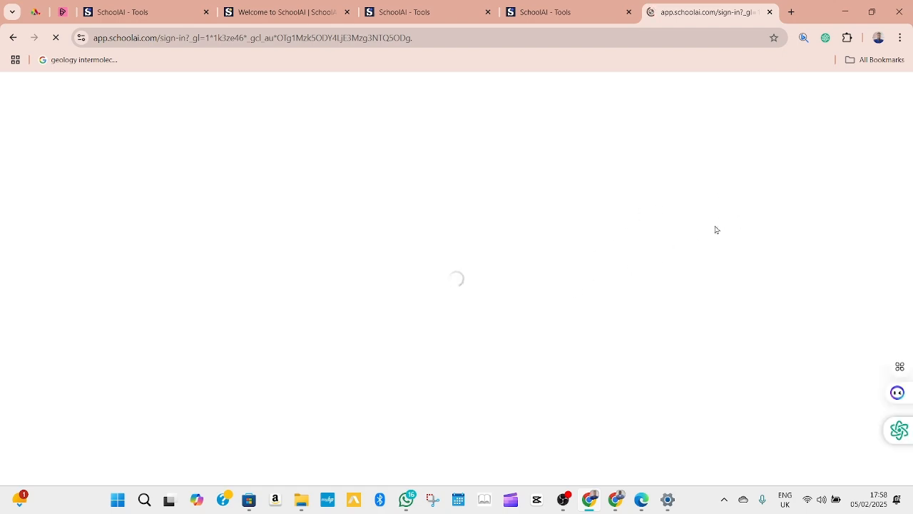
left_click(654, 204)
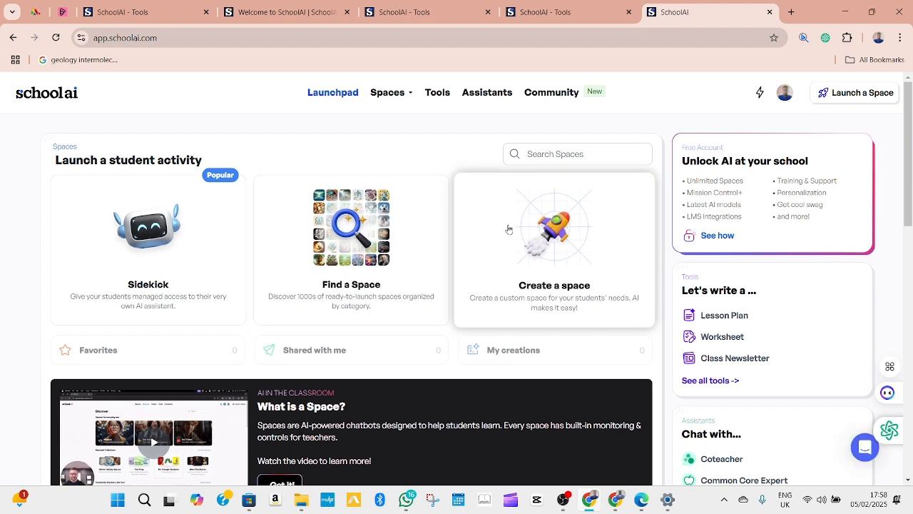
left_click(769, 12)
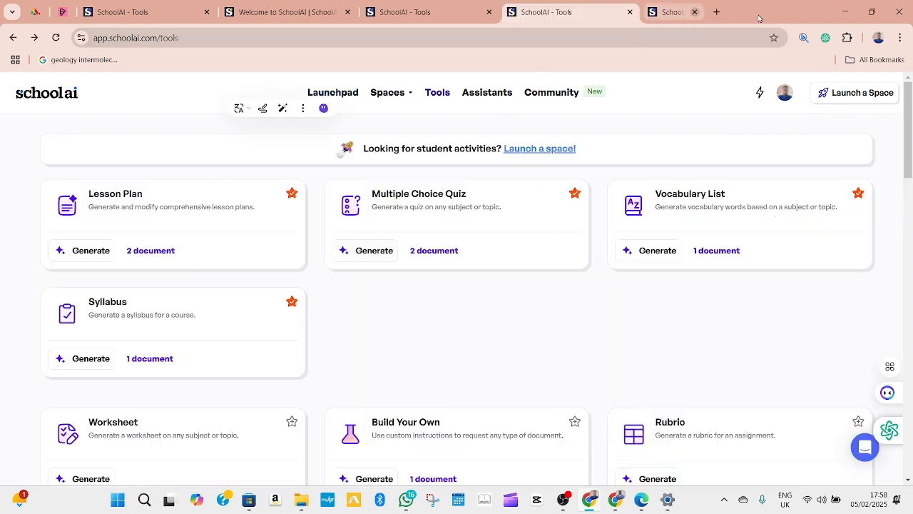
- Start a new lesson plan from the SchoolAI tools and set the grade to 3rd
left_click(459, 15)
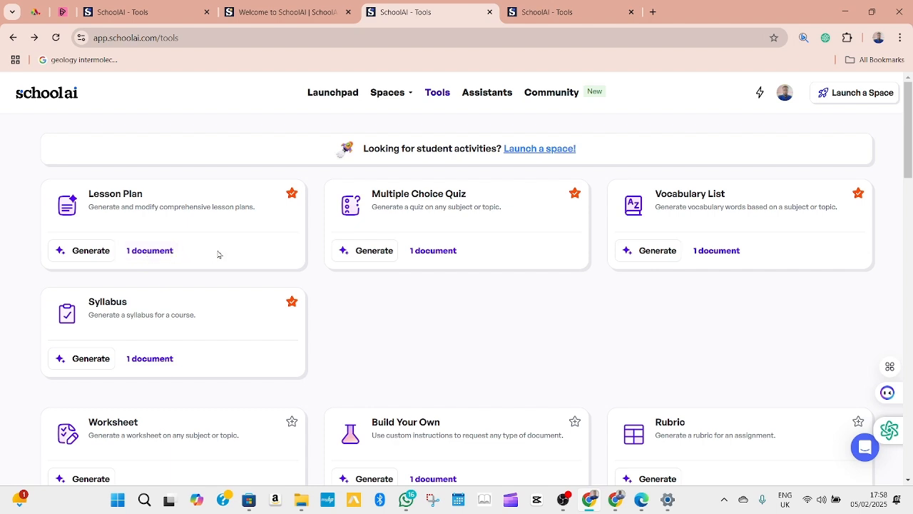
left_click(91, 252)
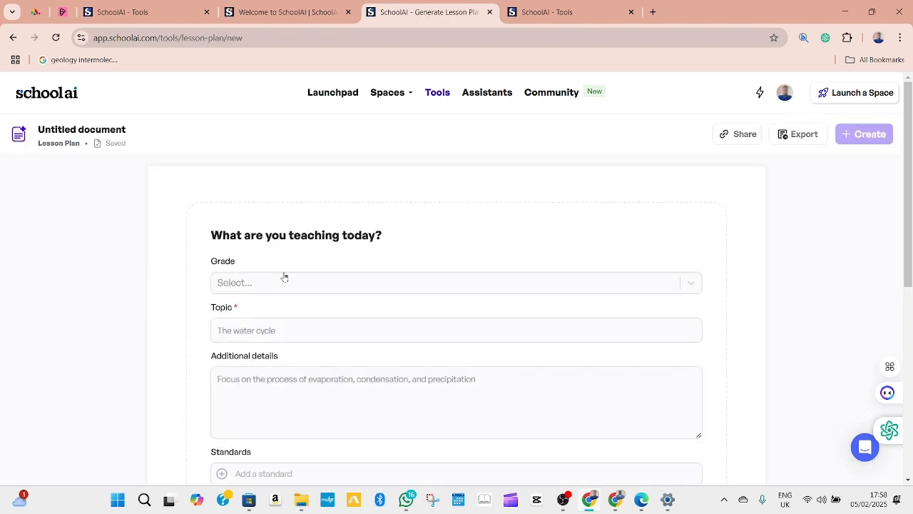
left_click(263, 288)
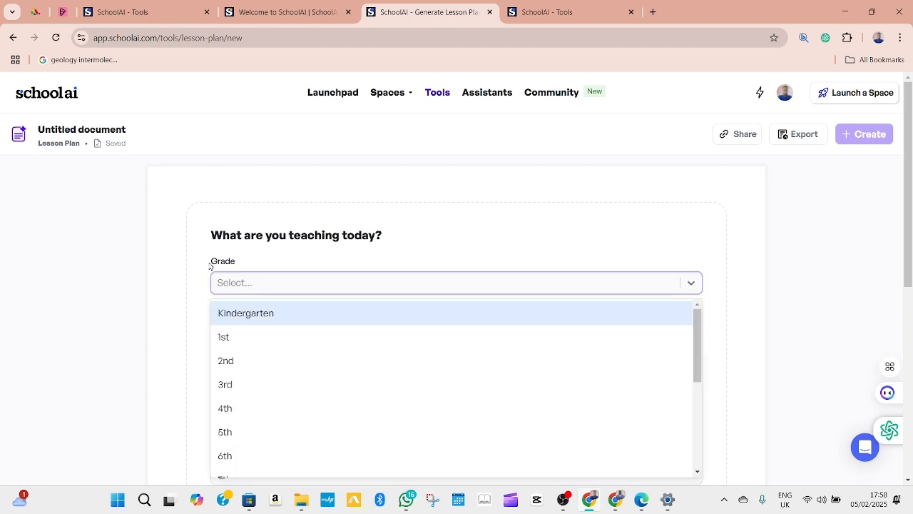
left_click(232, 385)
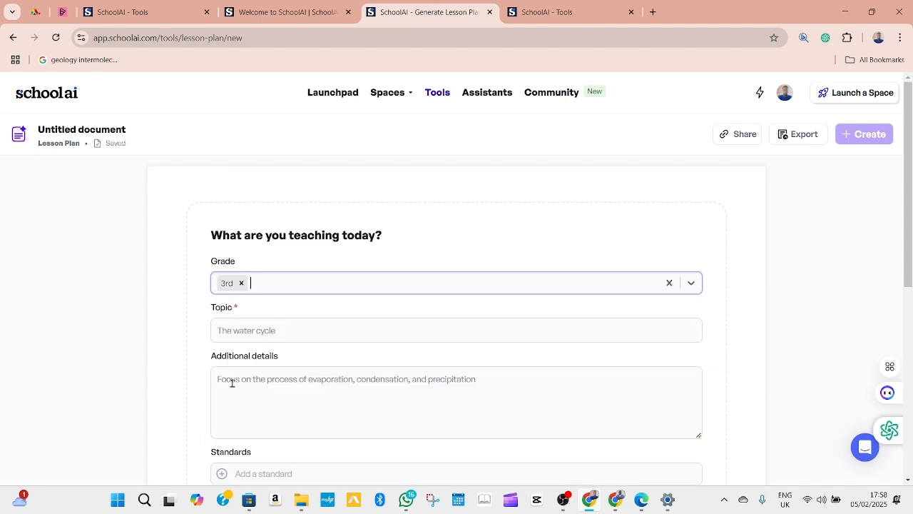
- Switch to the curriculum PDF in Edge and copy the heading "Identification of tools used to construct stones" from learning outcome 1's indicative content
left_click(254, 333)
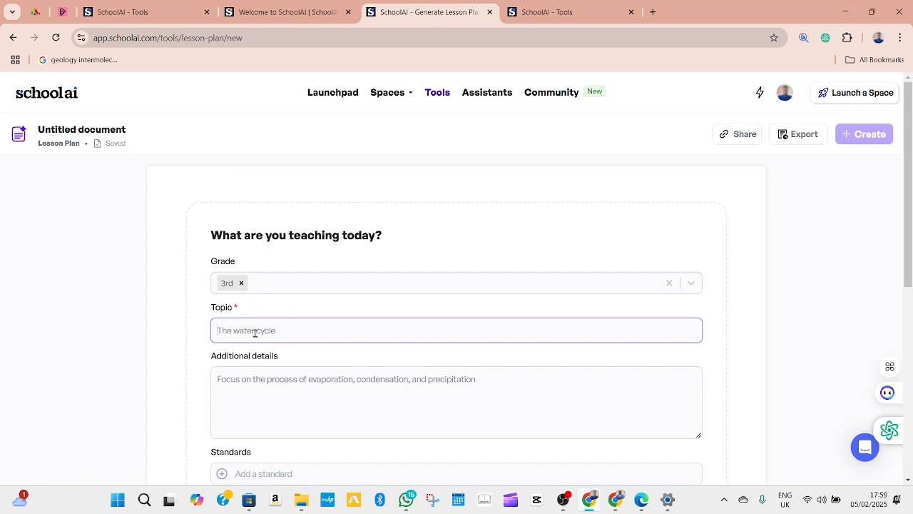
left_click(647, 501)
scroll(415, 319, "down", 4)
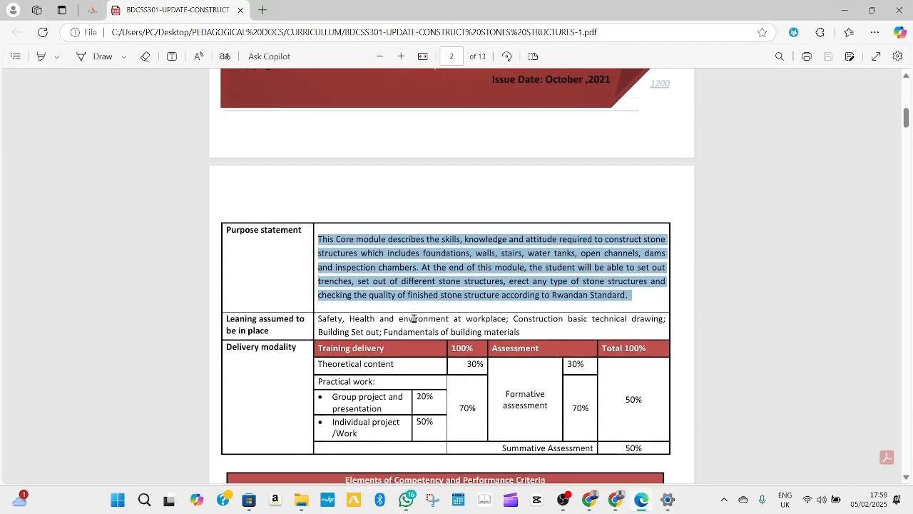
scroll(416, 318, "down", 15)
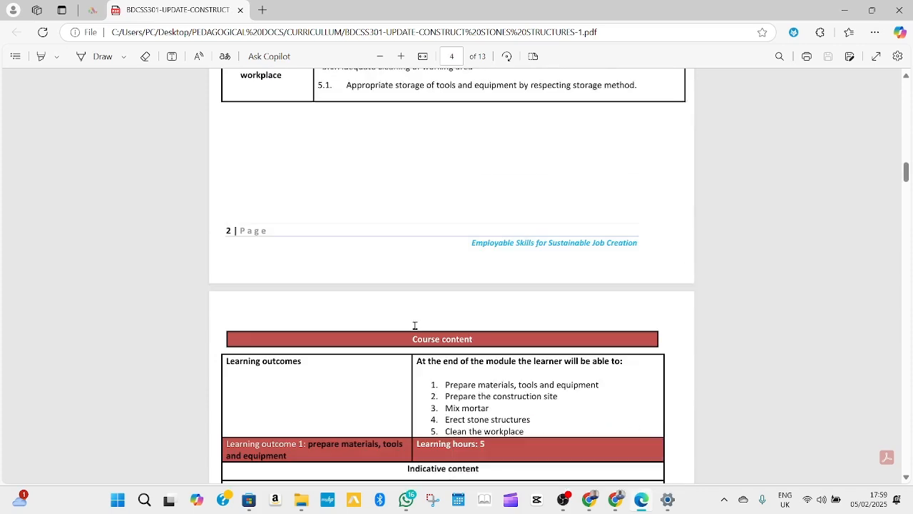
scroll(413, 326, "down", 3)
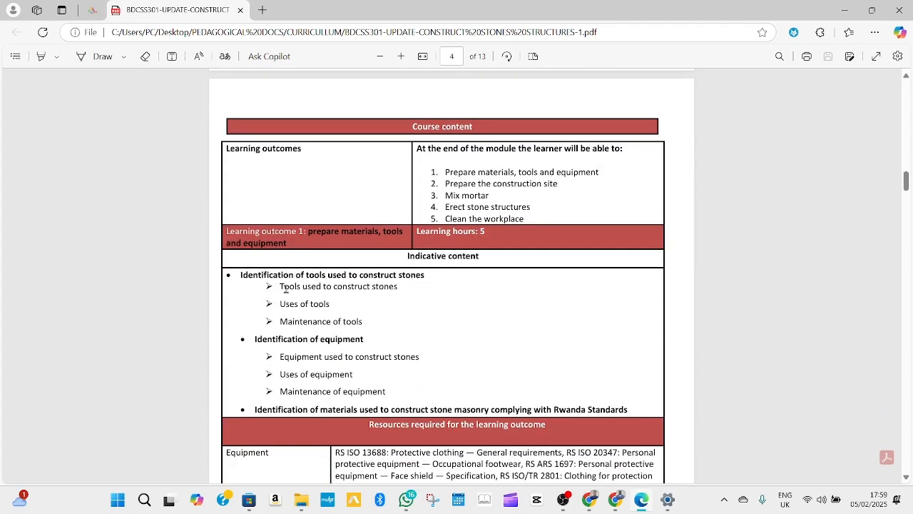
left_click_drag(426, 276, 243, 278)
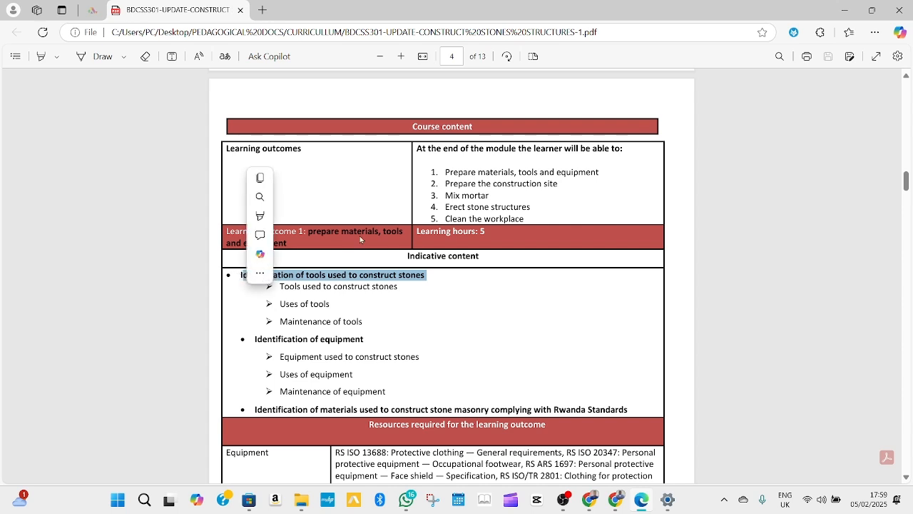
left_click(274, 181)
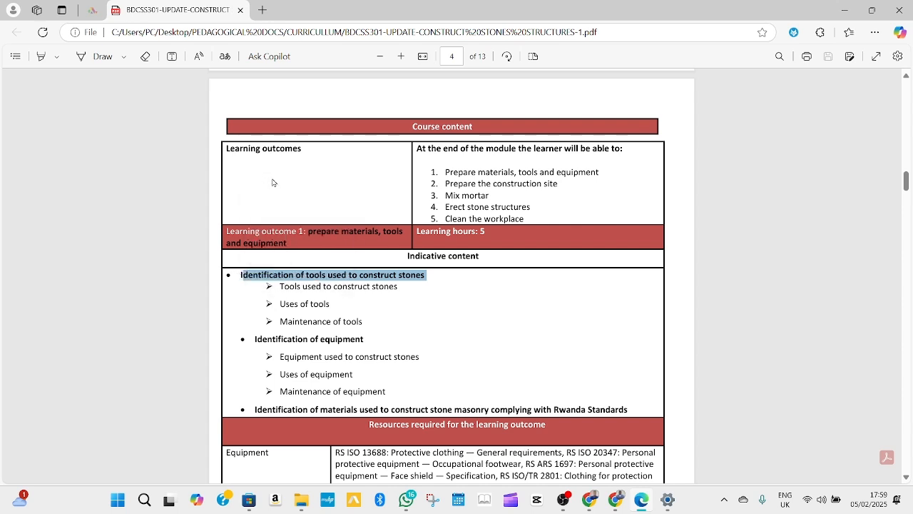
- Return to SchoolAI in Chrome, paste the copied heading as the lesson plan's topic, and generate the plan without additional details
left_click(593, 499)
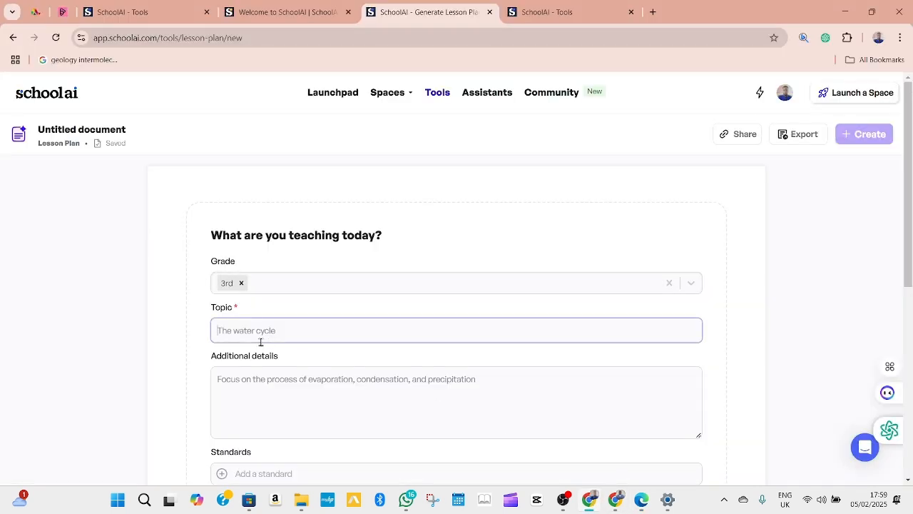
right_click(258, 340)
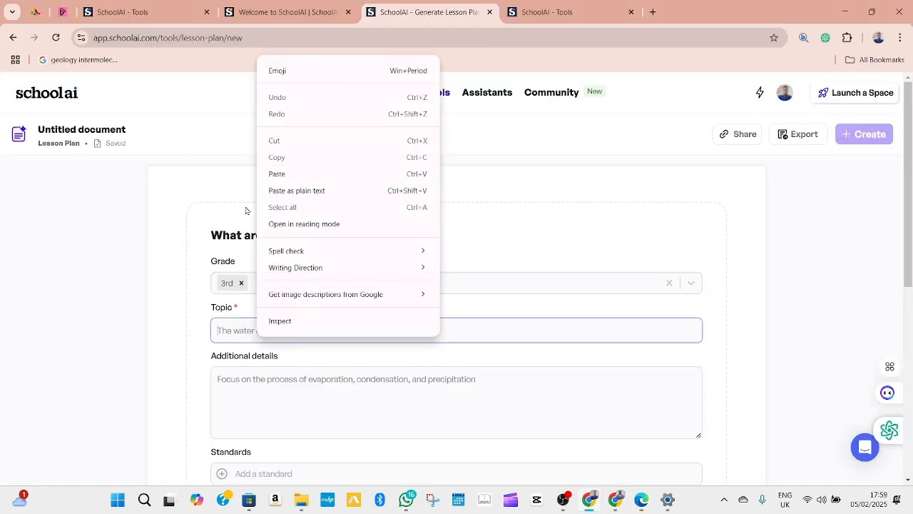
left_click(293, 174)
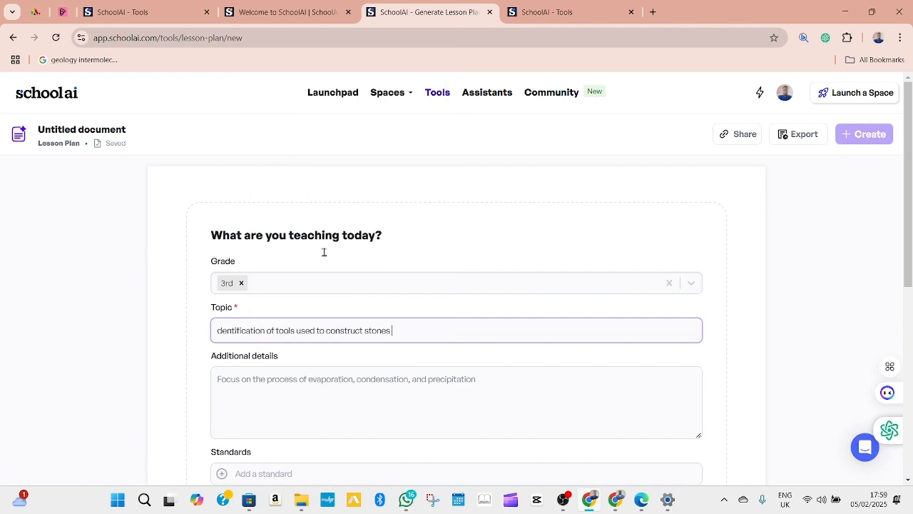
left_click(258, 383)
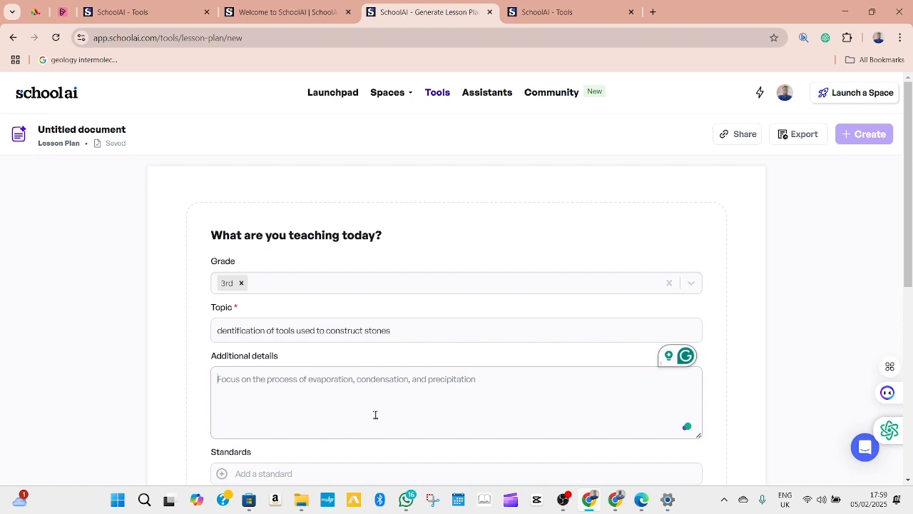
scroll(414, 420, "down", 3)
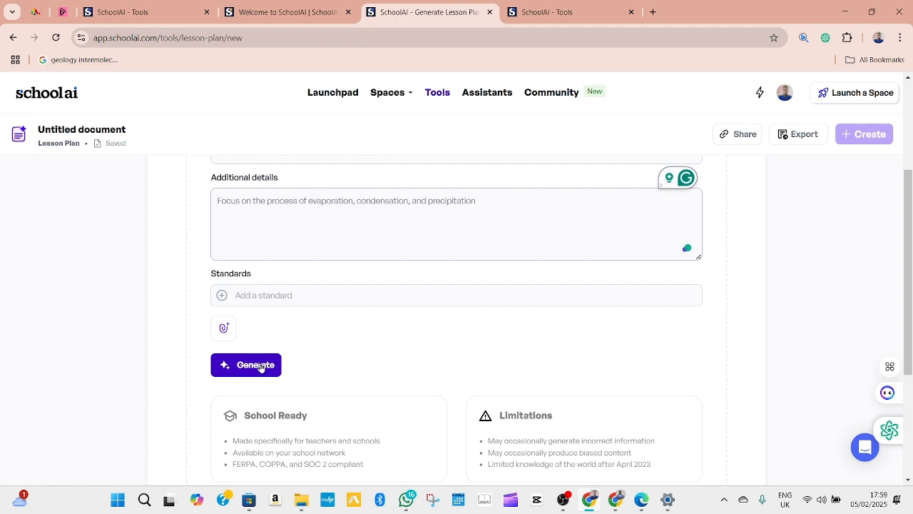
left_click(261, 366)
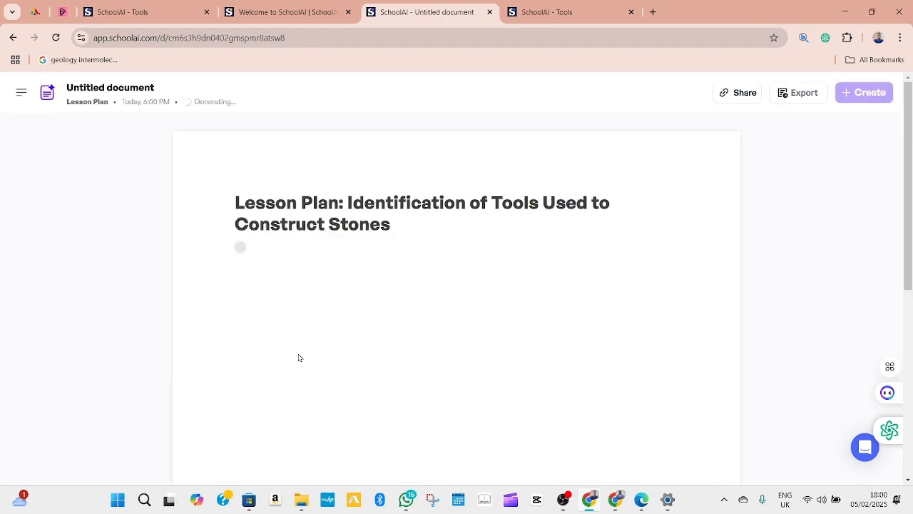
- Review the generated lesson plan from its title and learning objectives through the lesson outline to the conclusion and assessment
scroll(332, 314, "down", 2)
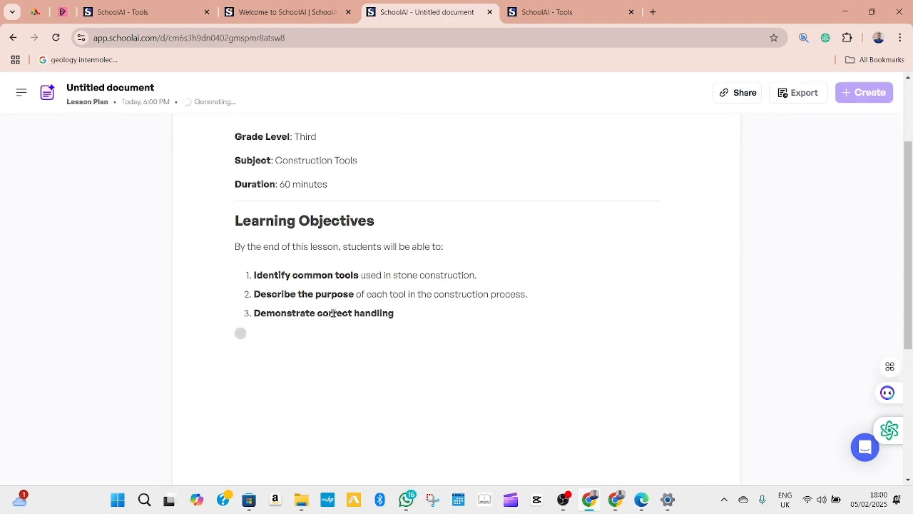
scroll(360, 207, "up", 2)
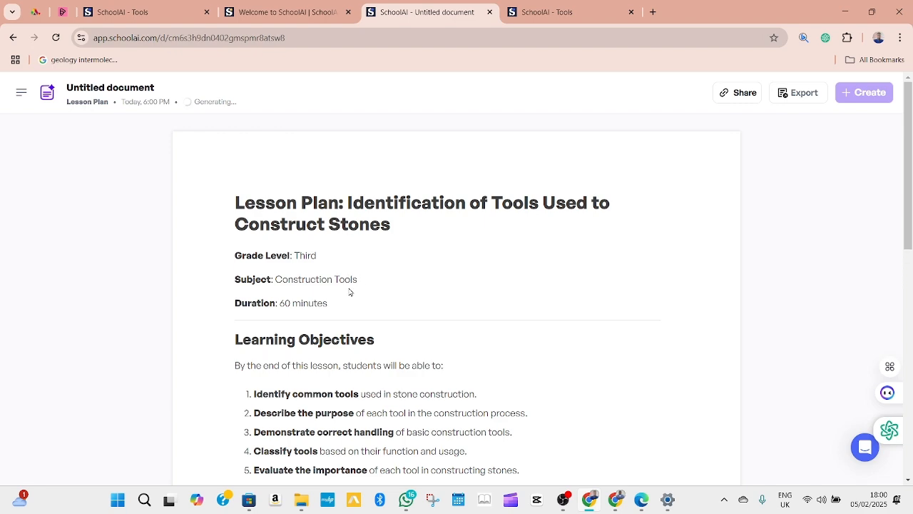
scroll(370, 282, "down", 3)
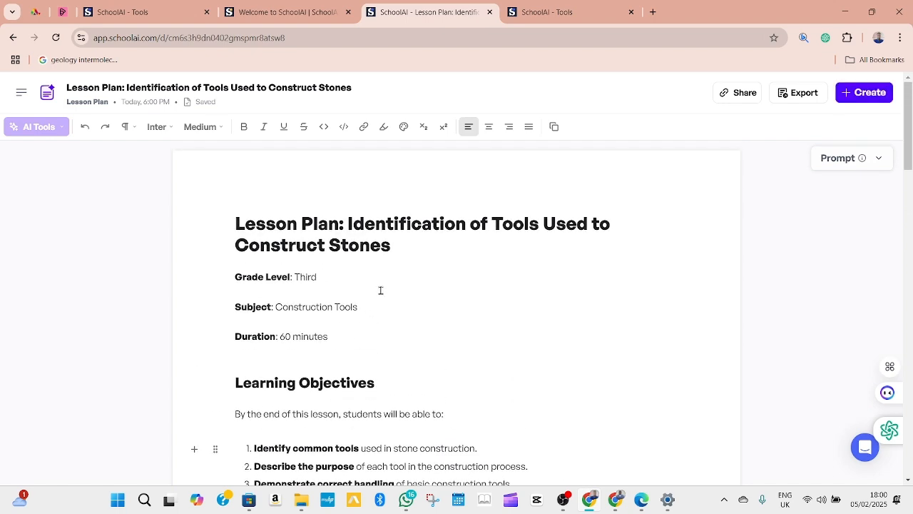
scroll(381, 290, "down", 1)
scroll(381, 291, "down", 2)
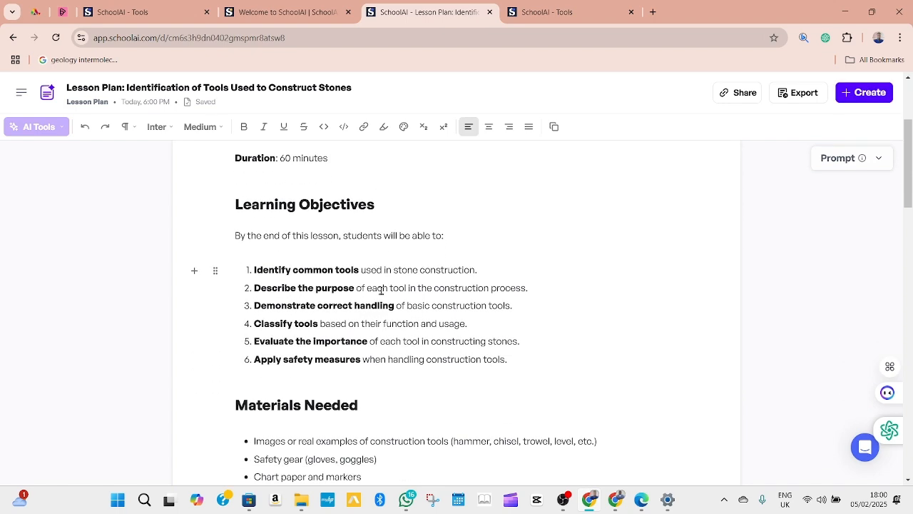
scroll(380, 291, "down", 5)
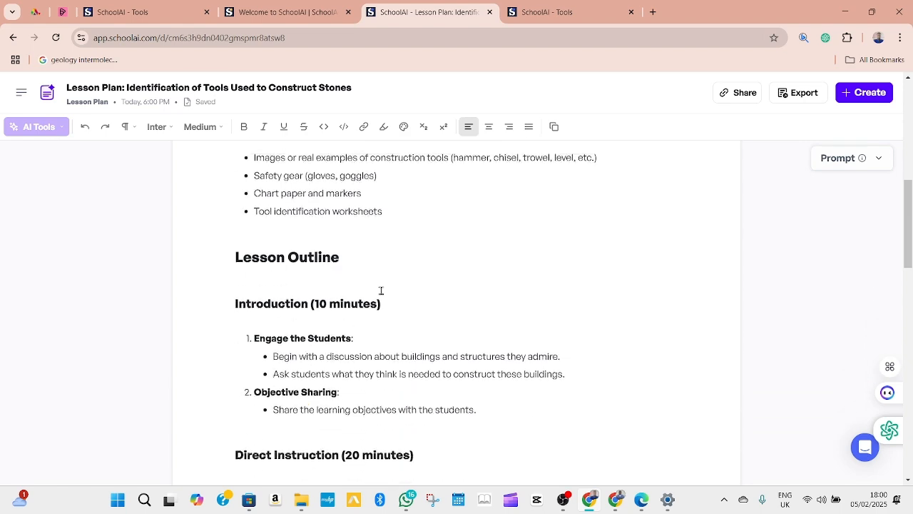
scroll(382, 291, "down", 1)
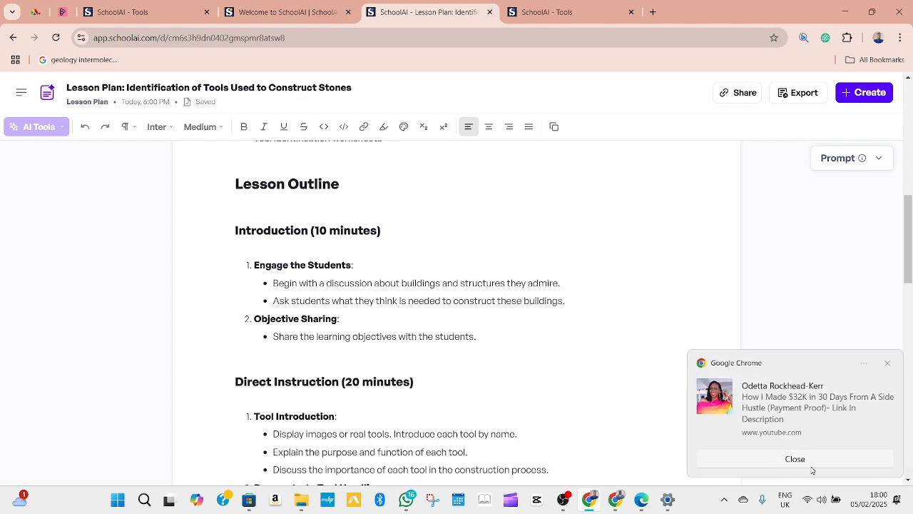
left_click(810, 462)
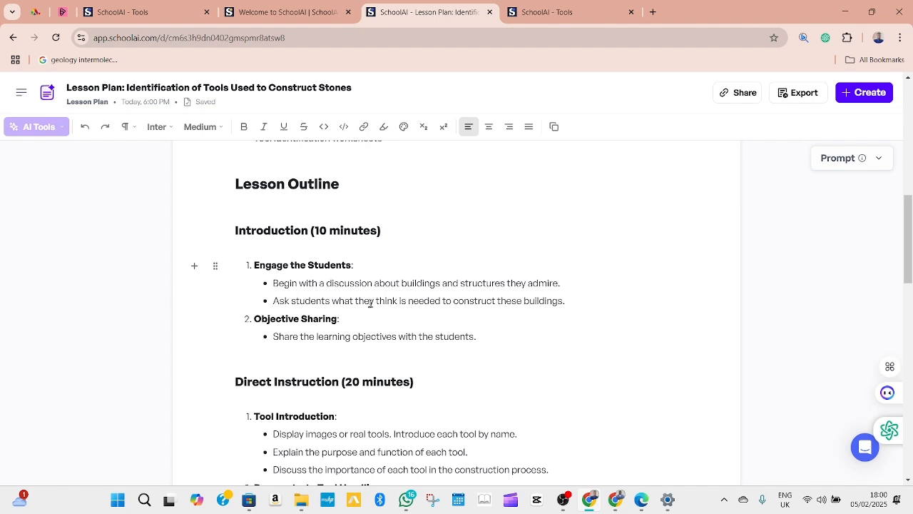
scroll(323, 323, "down", 1)
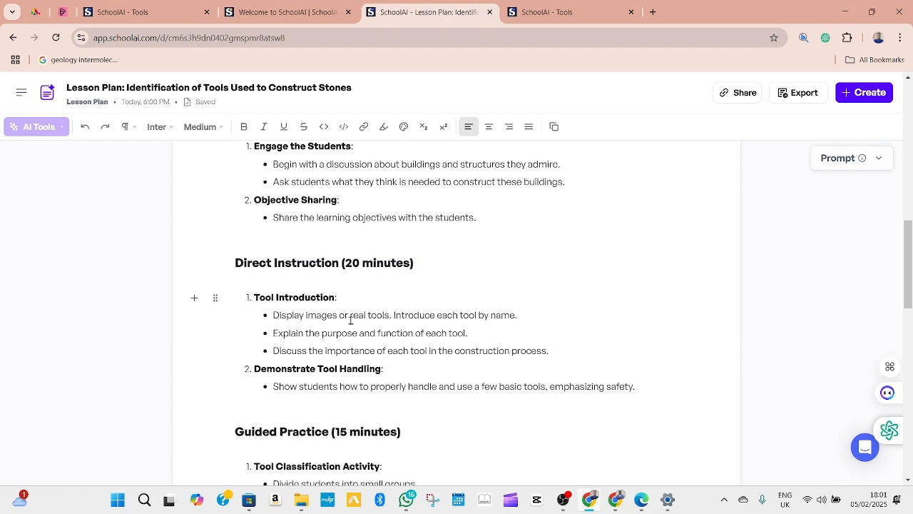
scroll(294, 308, "down", 1)
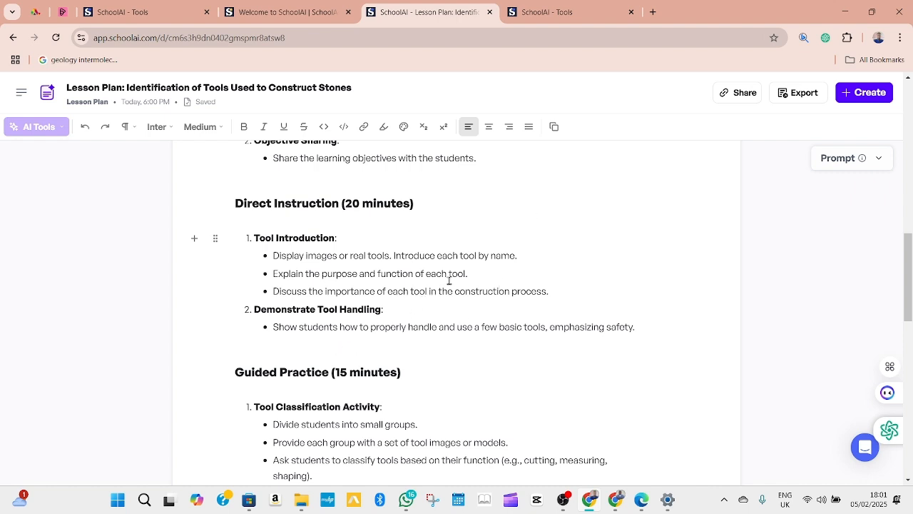
scroll(449, 282, "down", 1)
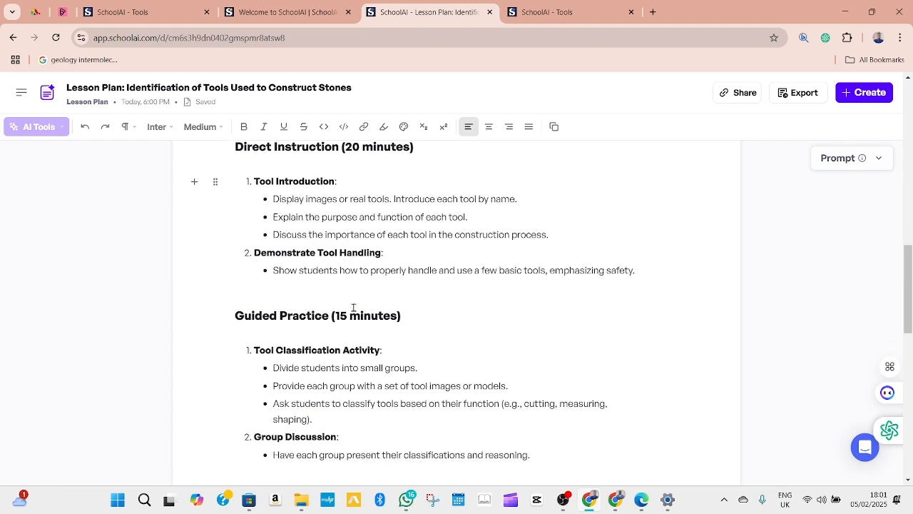
scroll(380, 277, "down", 1)
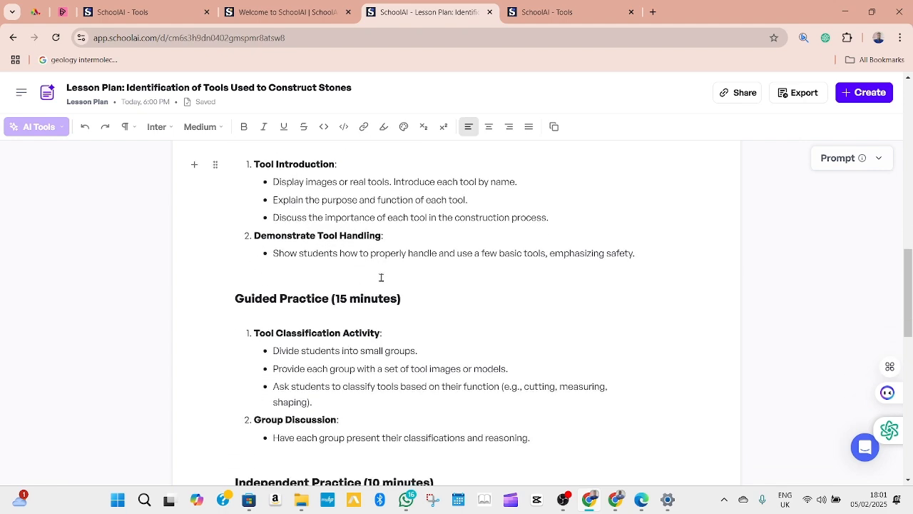
scroll(411, 281, "down", 6)
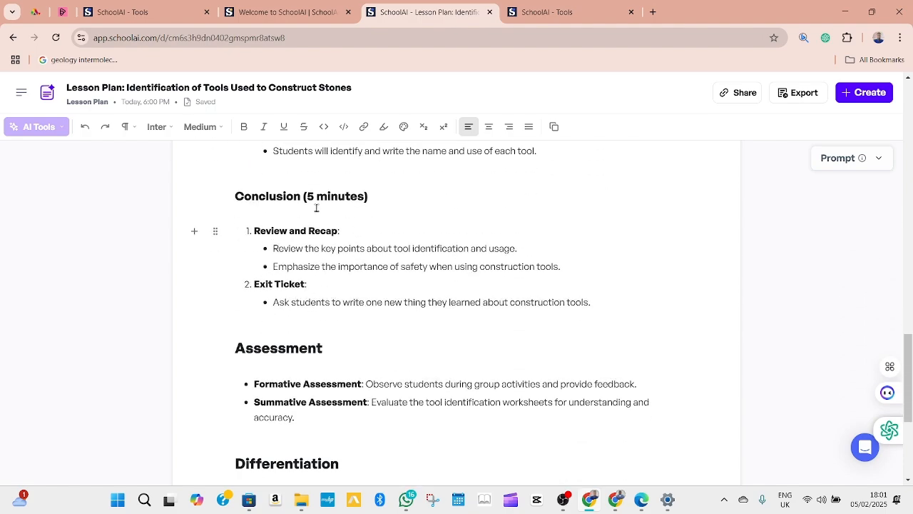
- Set the duration at the beginning of the lesson plan to 40 minutes
scroll(335, 228, "down", 4)
scroll(347, 268, "up", 4)
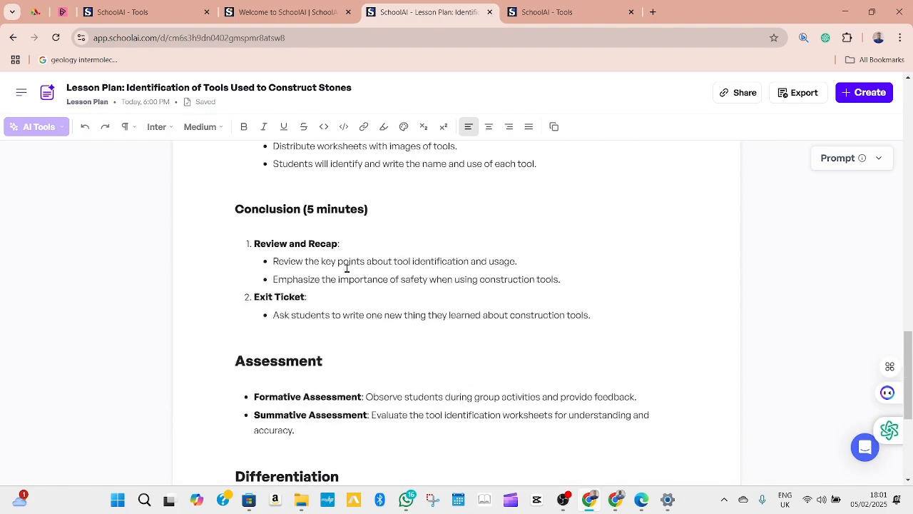
scroll(347, 269, "up", 13)
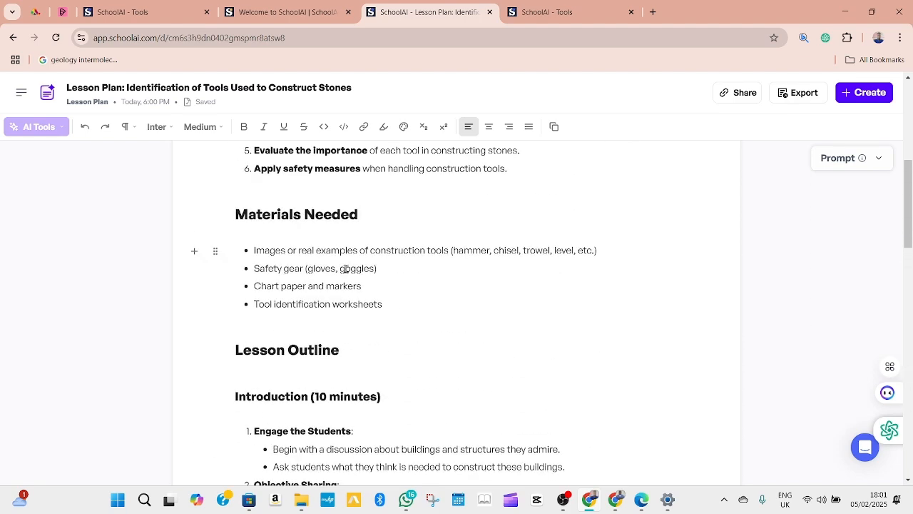
scroll(344, 269, "up", 5)
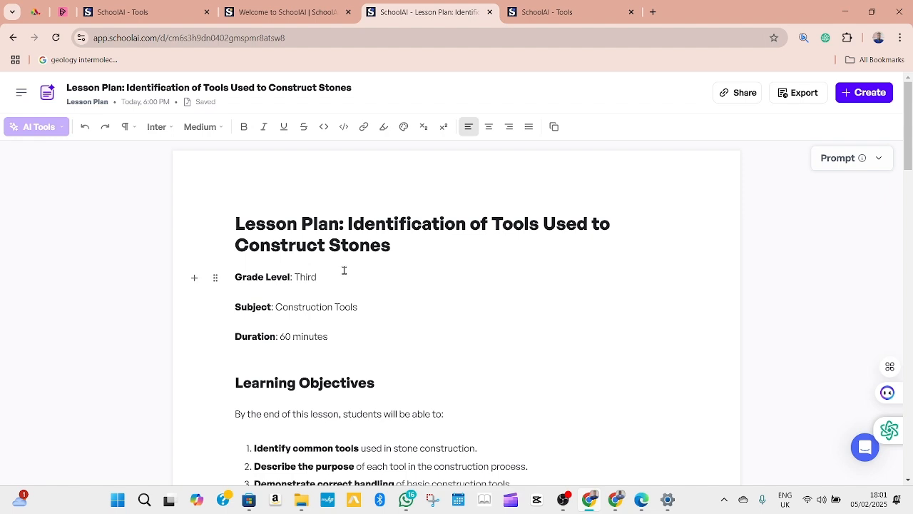
left_click(305, 359)
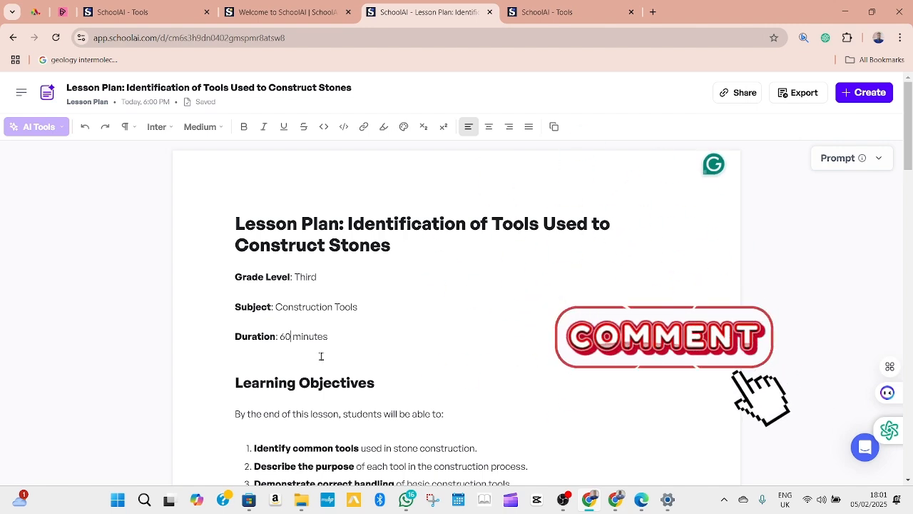
key("BackSpace")
key("BackSpace")
type("4")
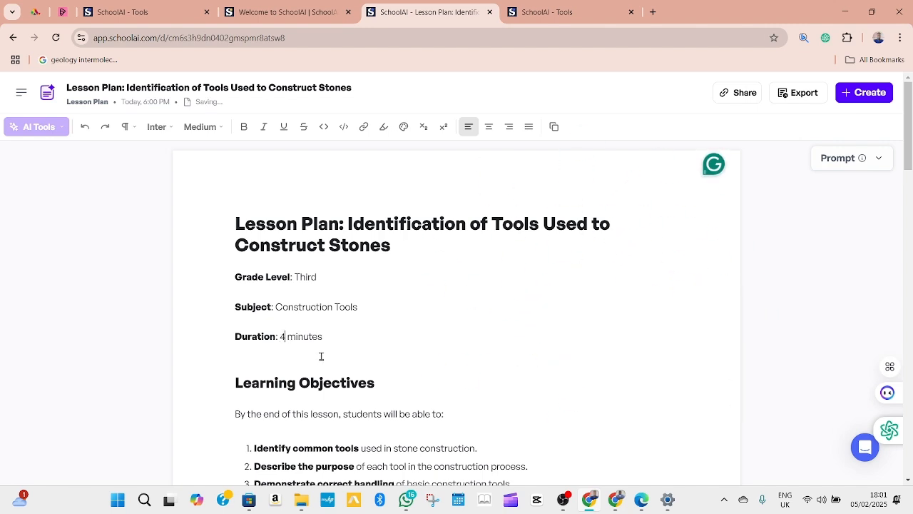
type("0")
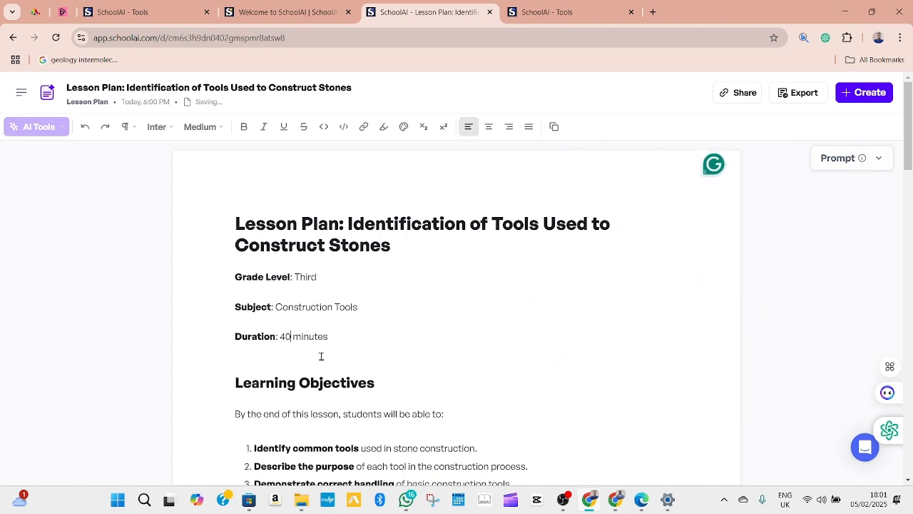
- Clear the Grade Level value in the lesson plan and dismiss the browser notification
left_click(316, 276)
key("BackSpace")
key("BackSpace")
key("BackSpace")
key("BackSpace")
key("BackSpace")
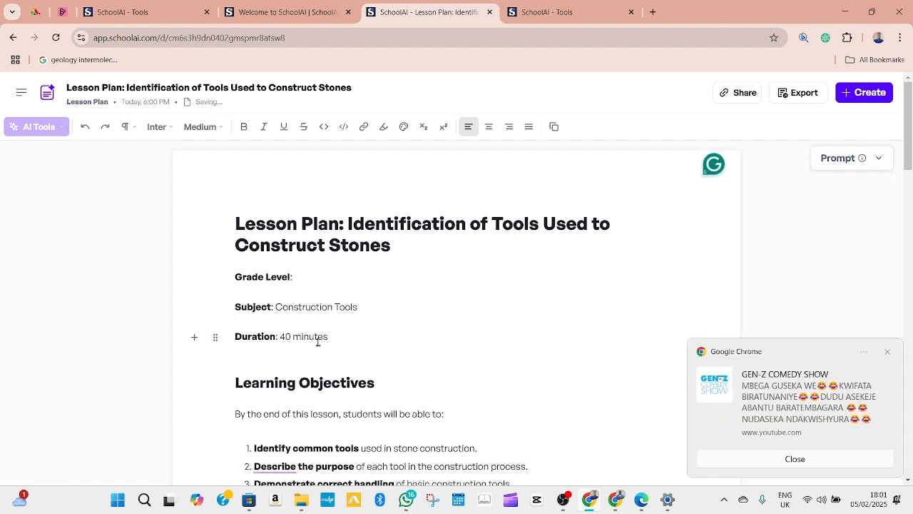
left_click(806, 465)
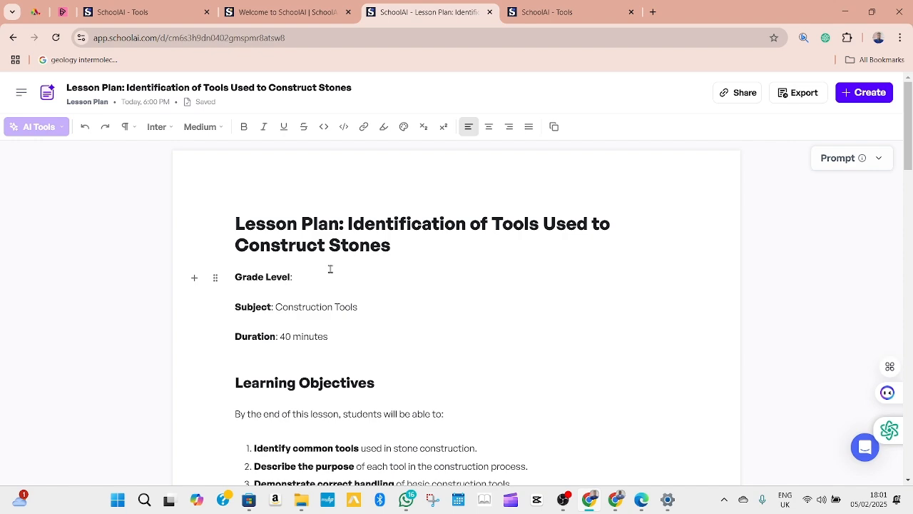
- Look through the edited lesson plan down to its Differentiation section, and return to the tools overview
scroll(330, 267, "down", 12)
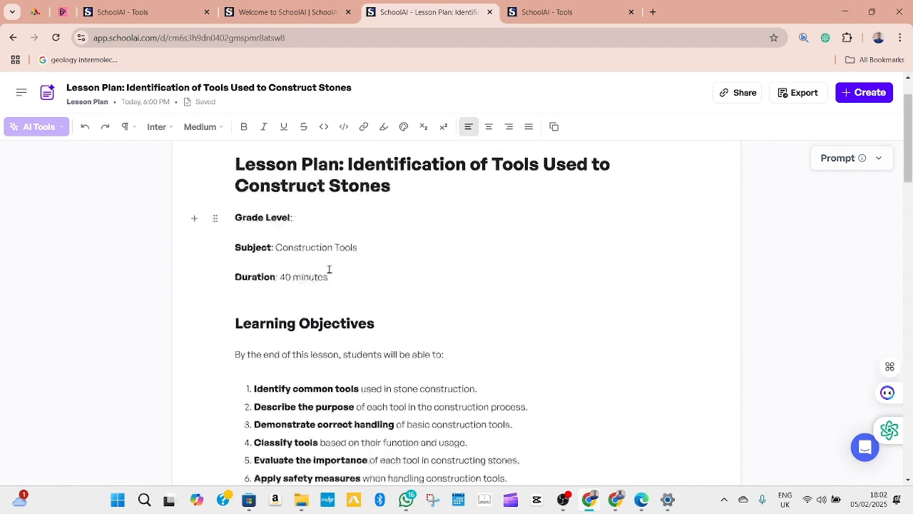
scroll(346, 299, "down", 5)
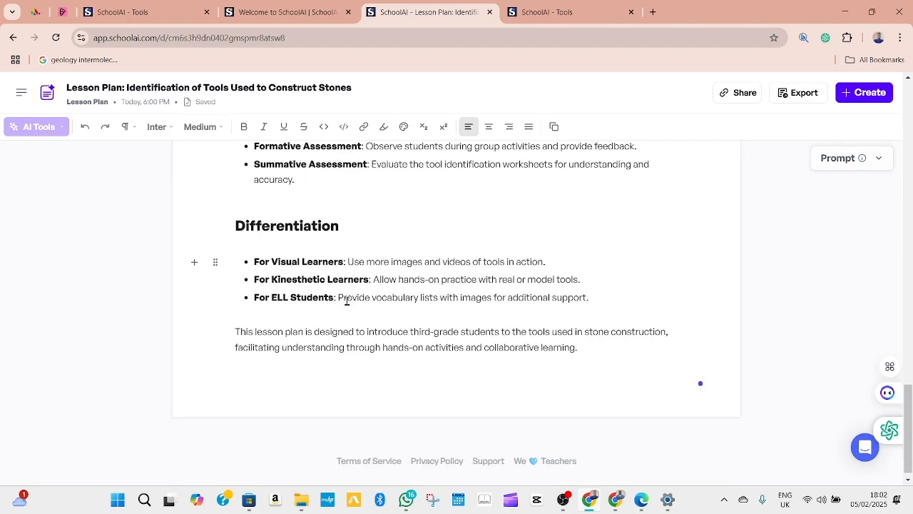
scroll(353, 307, "up", 3)
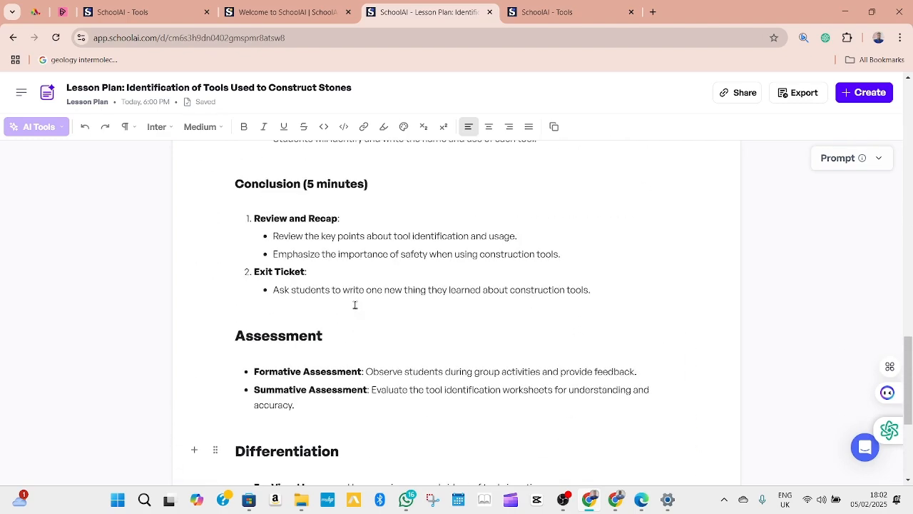
scroll(353, 299, "up", 15)
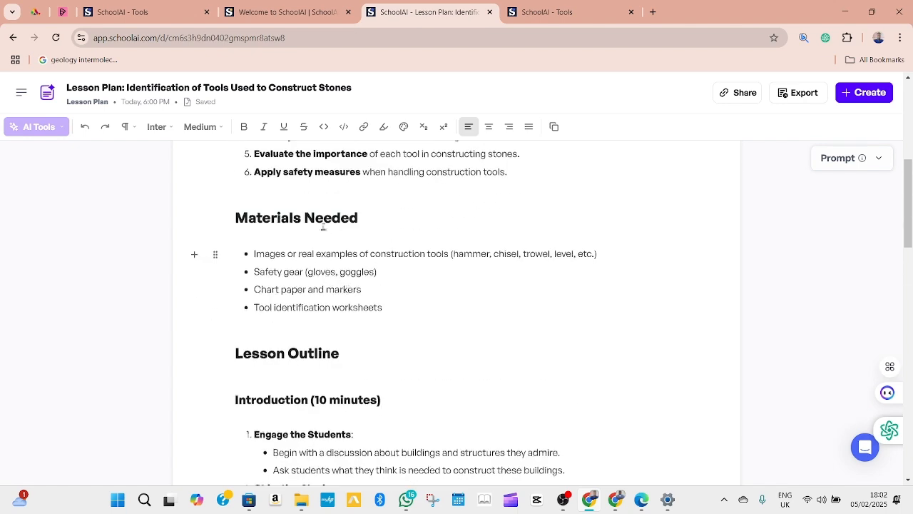
left_click(14, 38)
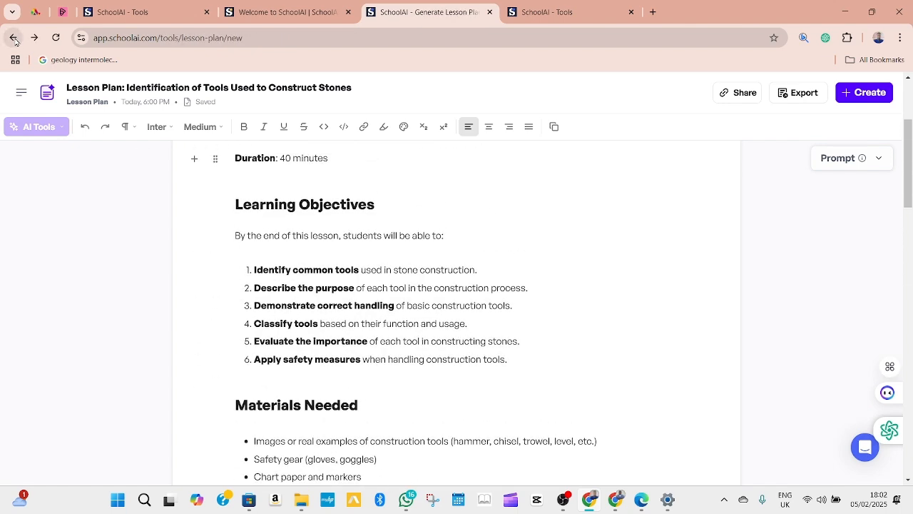
left_click(14, 38)
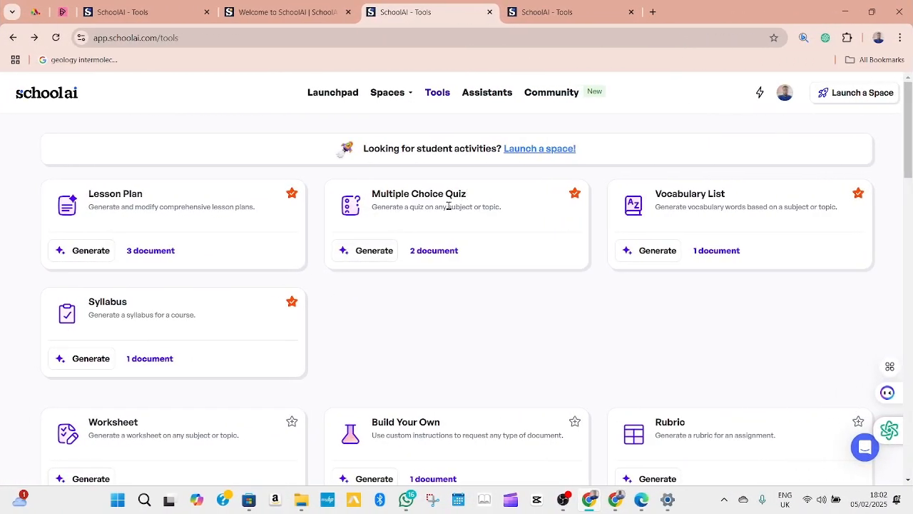
- Look over the form for generating a new multiple choice quiz, and return to the tools overview
left_click(371, 251)
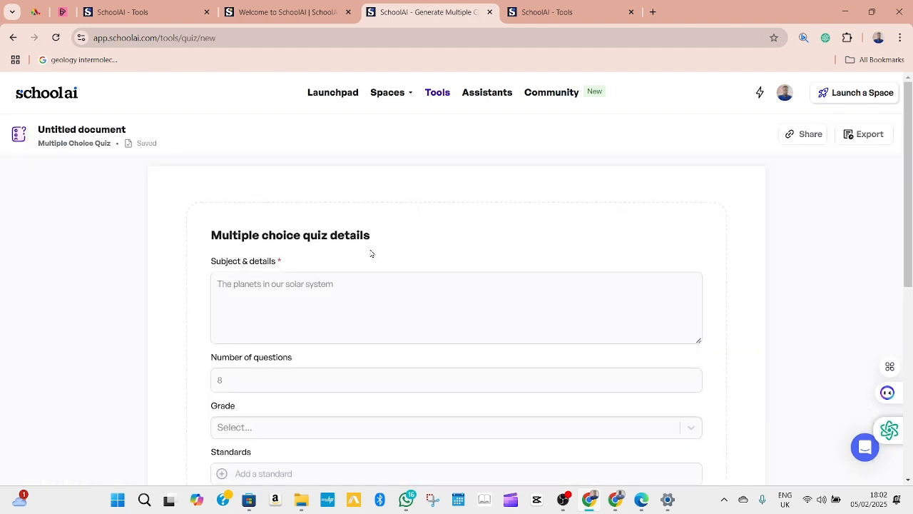
scroll(367, 294, "down", 3)
scroll(399, 269, "up", 3)
left_click(13, 37)
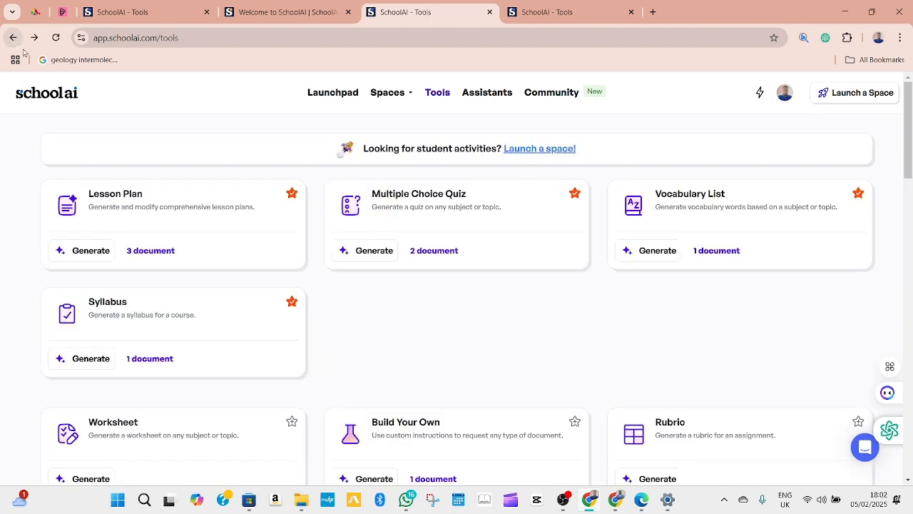
- Open the saved multiple choice quiz on Construction Drawing Scale Model Fabrication and skim its questions and answer key
left_click(430, 251)
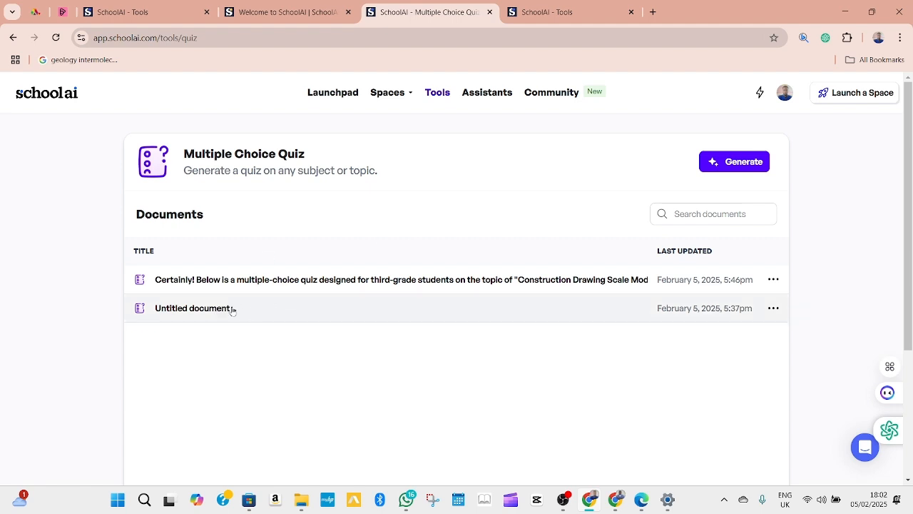
left_click(409, 280)
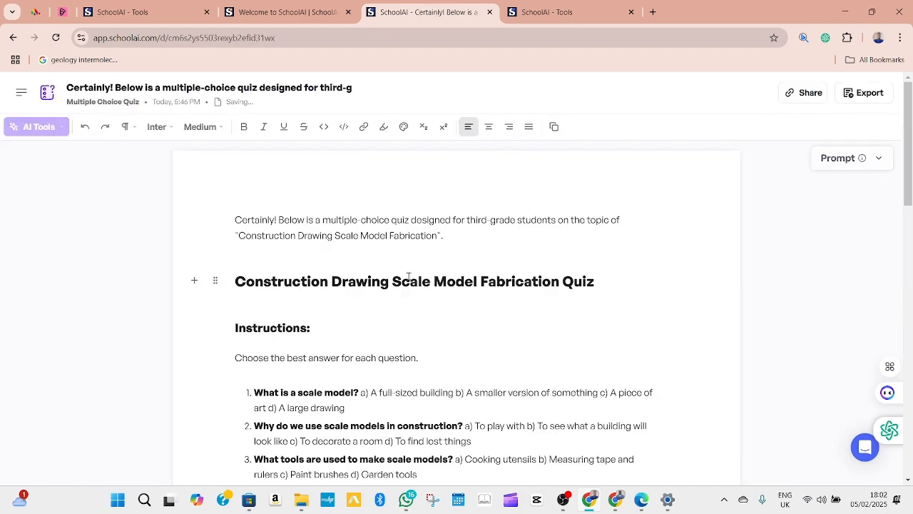
scroll(411, 293, "down", 6)
scroll(403, 311, "down", 6)
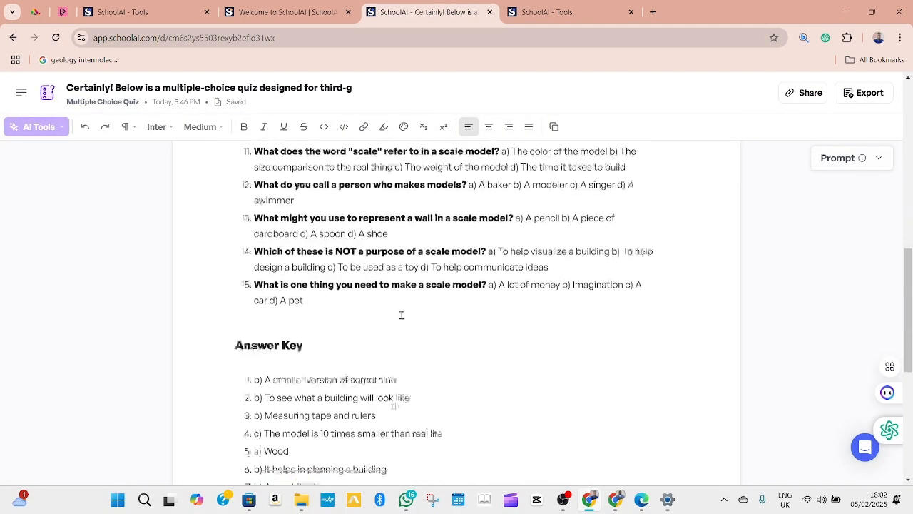
scroll(400, 319, "up", 3)
scroll(401, 319, "up", 15)
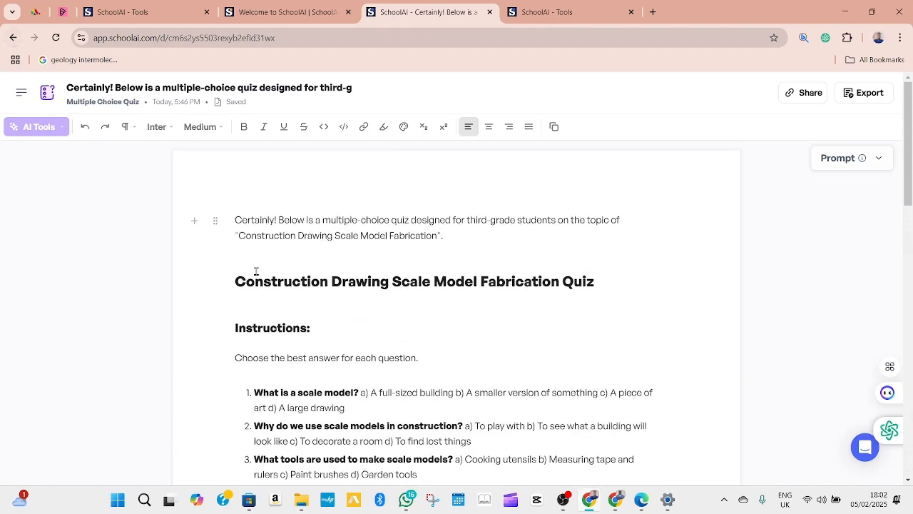
- Examine the scale model quiz's questions and answer options in detail, and return to the list of saved quizzes
scroll(300, 330, "down", 2)
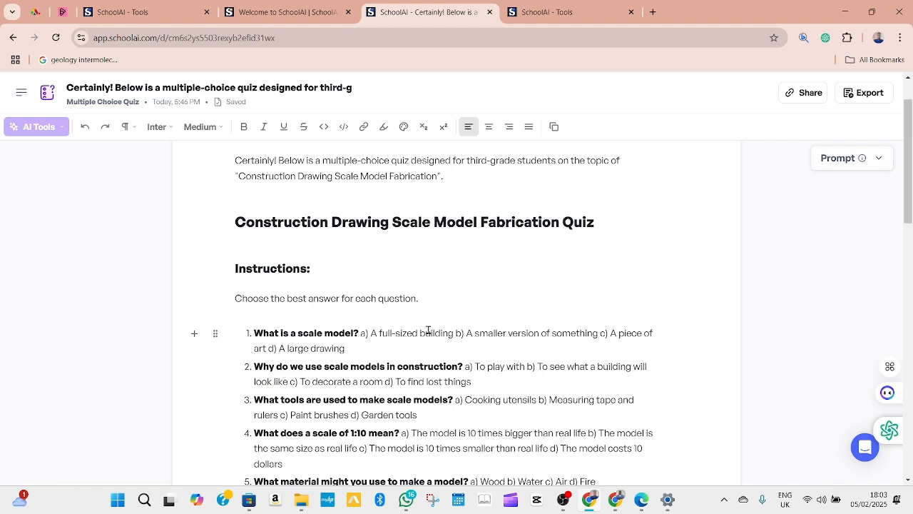
mouse_move(434, 333)
left_mouse_down()
mouse_move(493, 329)
mouse_move(622, 346)
left_mouse_up()
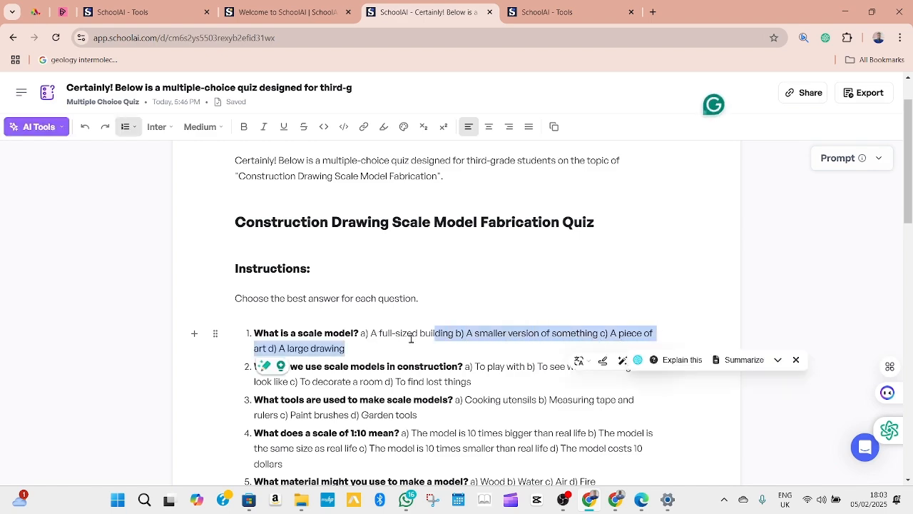
scroll(459, 336, "down", 3)
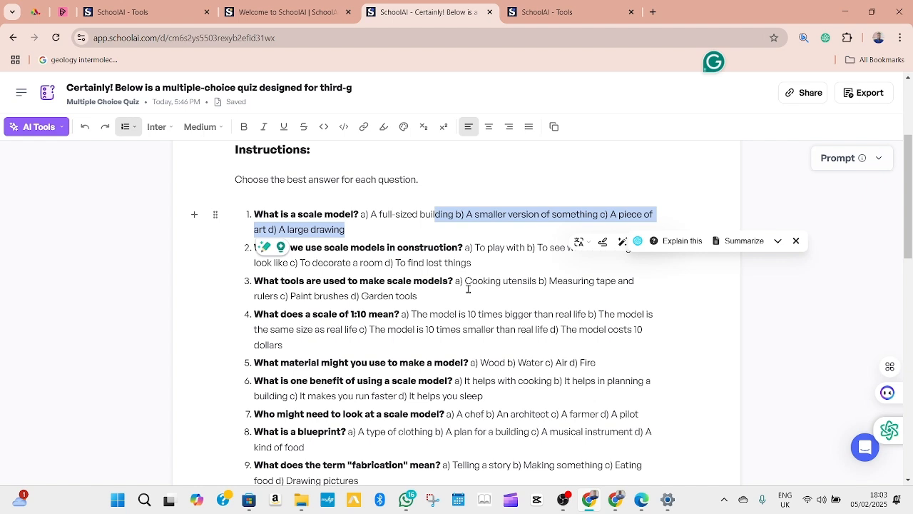
left_click_drag(468, 288, 535, 287)
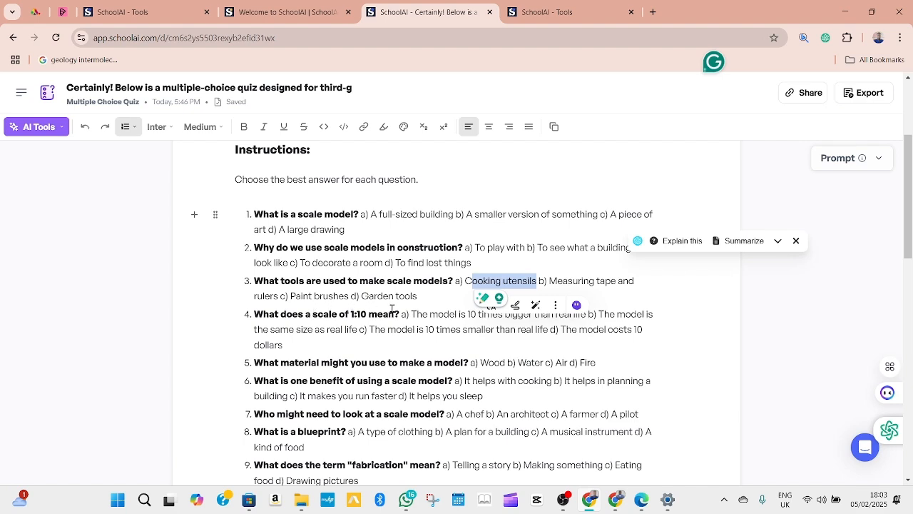
scroll(449, 297, "down", 2)
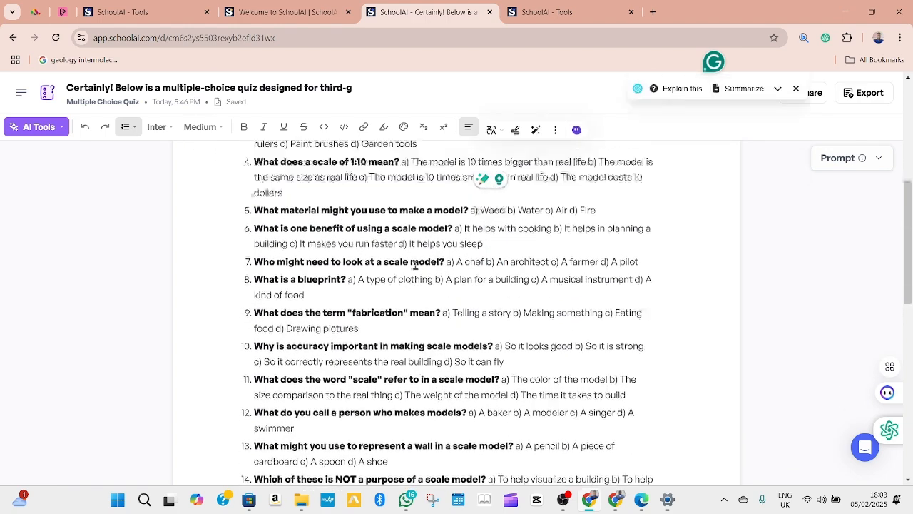
scroll(418, 264, "up", 5)
left_click(14, 37)
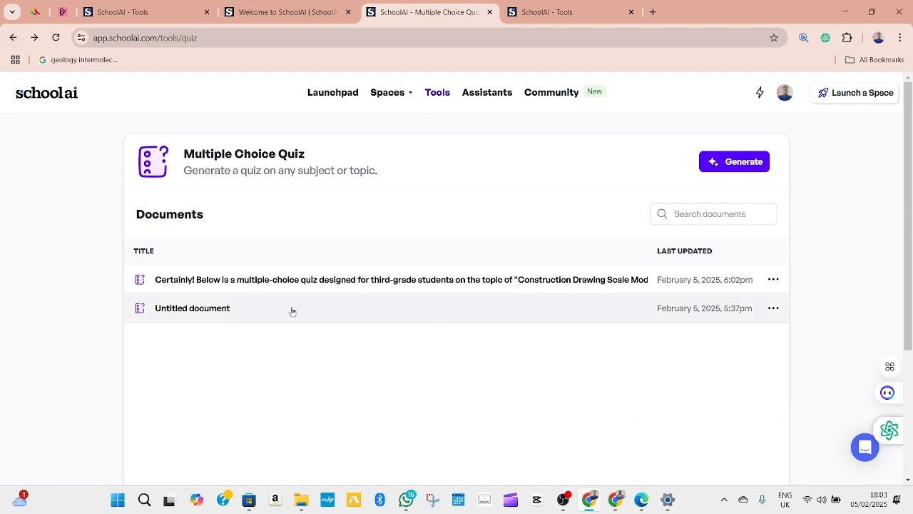
- Open the untitled multiple choice quiz and review its questions on arches and lintels through to the answer key
left_click(262, 311)
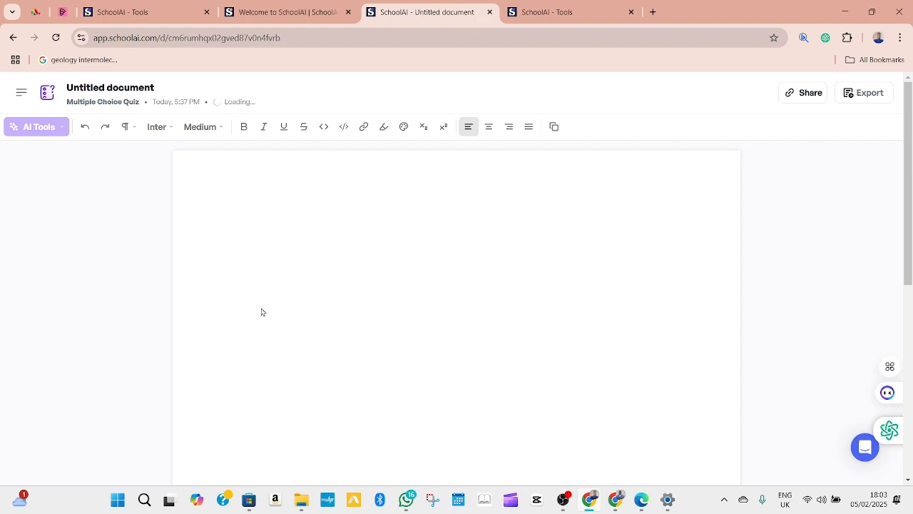
scroll(360, 311, "down", 2)
scroll(360, 314, "down", 5)
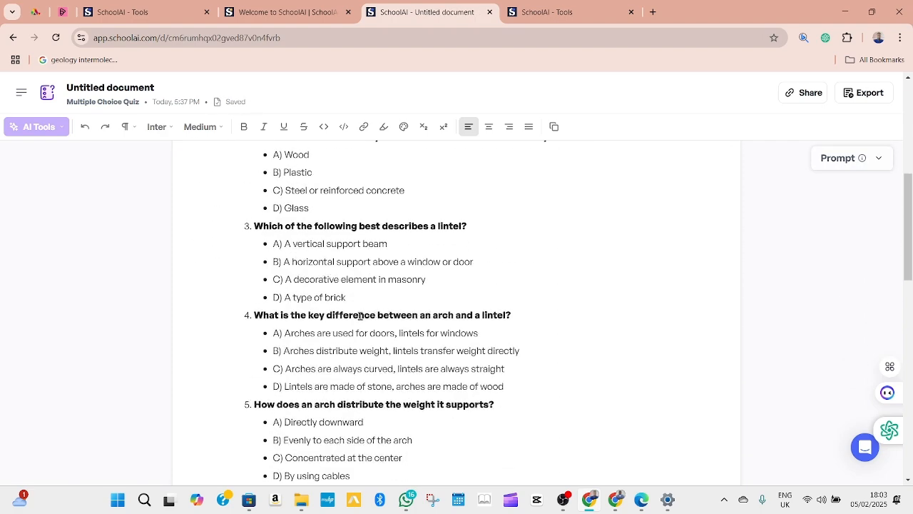
scroll(359, 317, "up", 3)
scroll(358, 307, "up", 3)
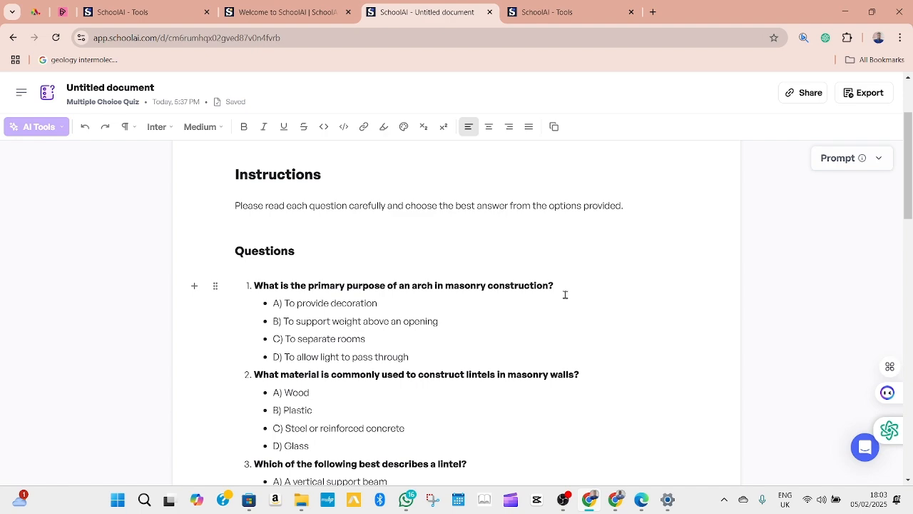
scroll(368, 323, "down", 1)
scroll(368, 323, "down", 2)
scroll(318, 256, "up", 1)
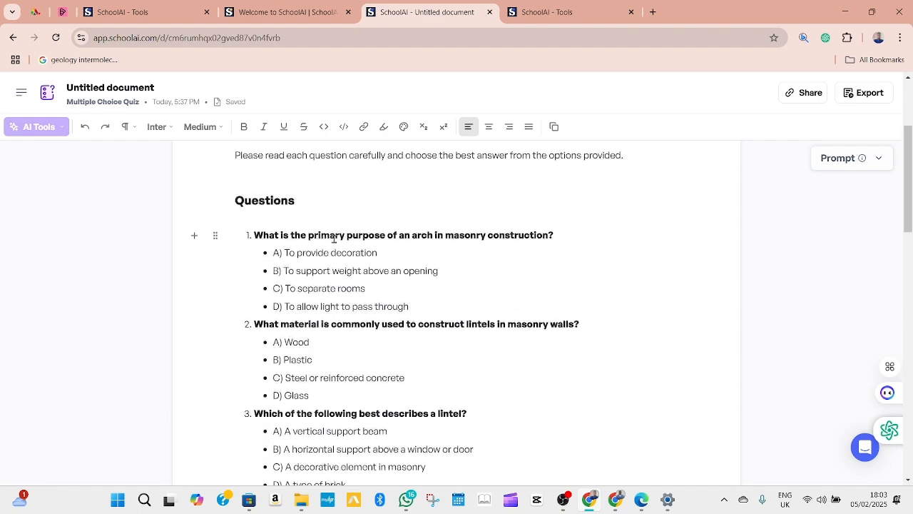
scroll(336, 238, "down", 3)
scroll(342, 280, "down", 2)
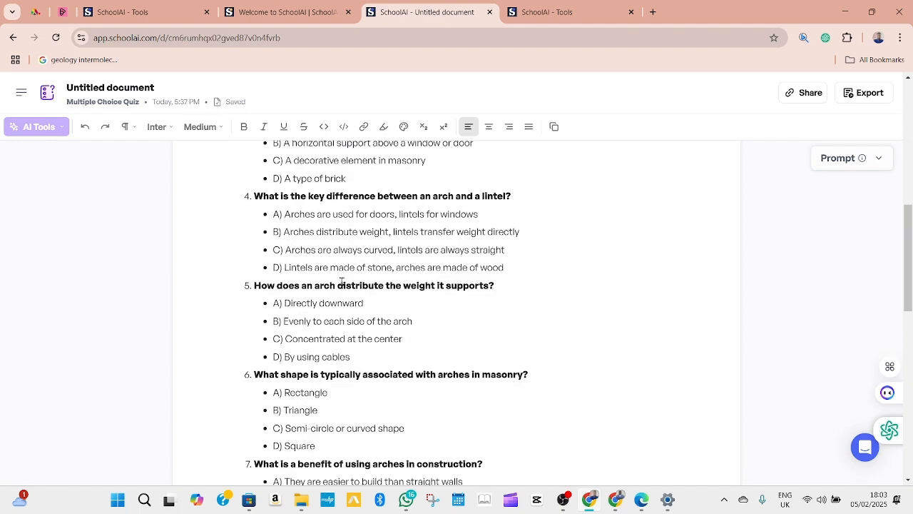
scroll(347, 295, "down", 10)
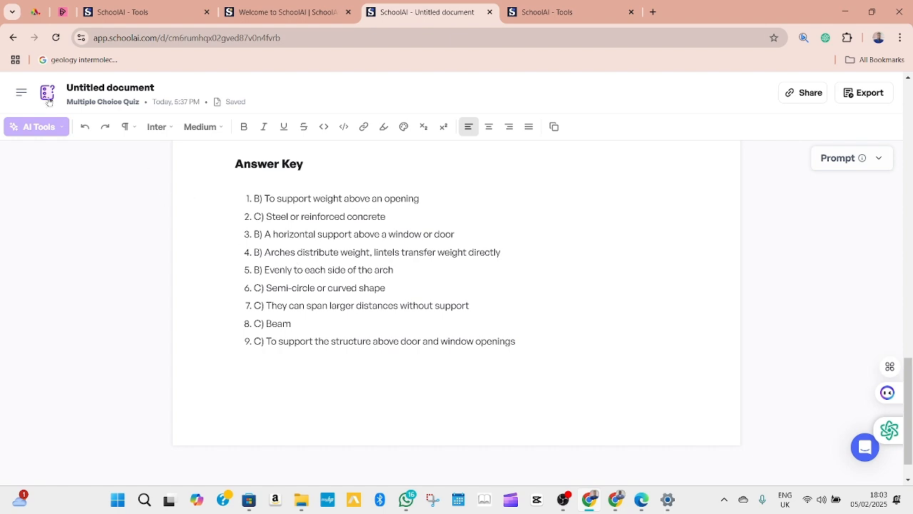
- Open the saved vocabulary list on Lintels and Arch Construction and skim its words and definitions through to the end
left_click(12, 39)
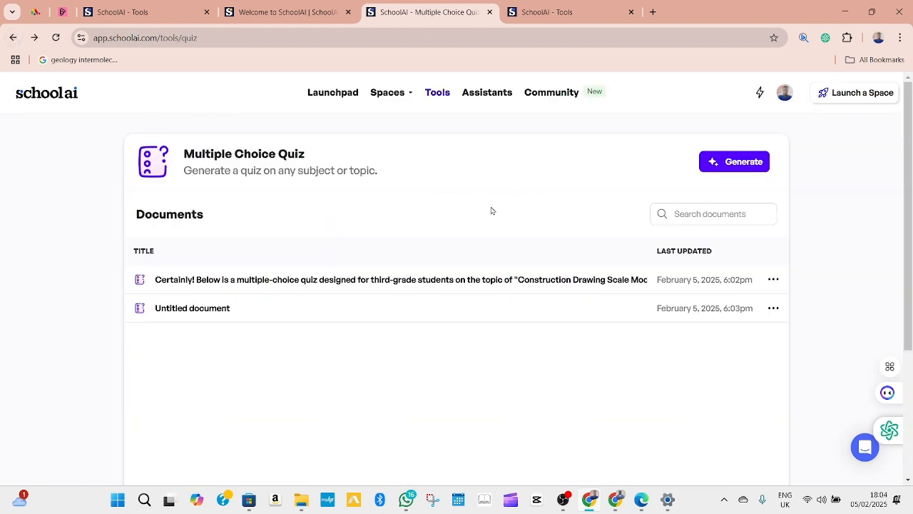
left_click(13, 38)
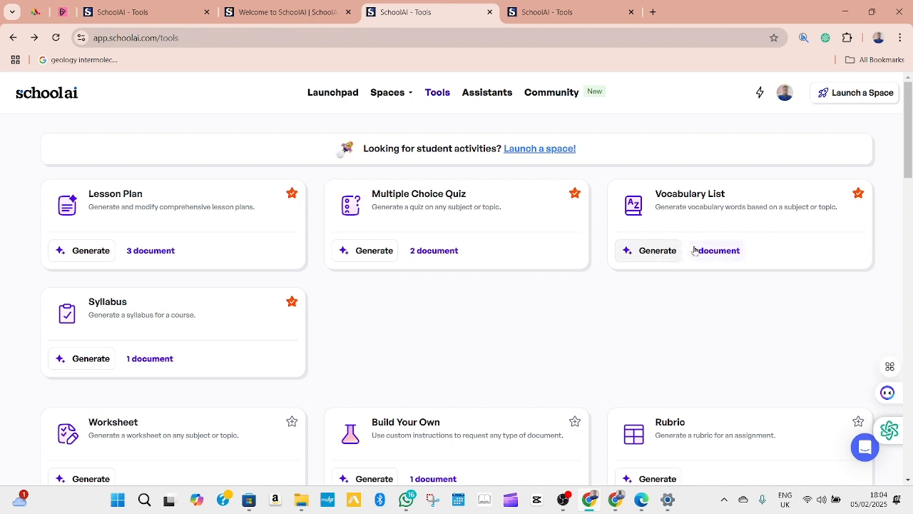
left_click(722, 251)
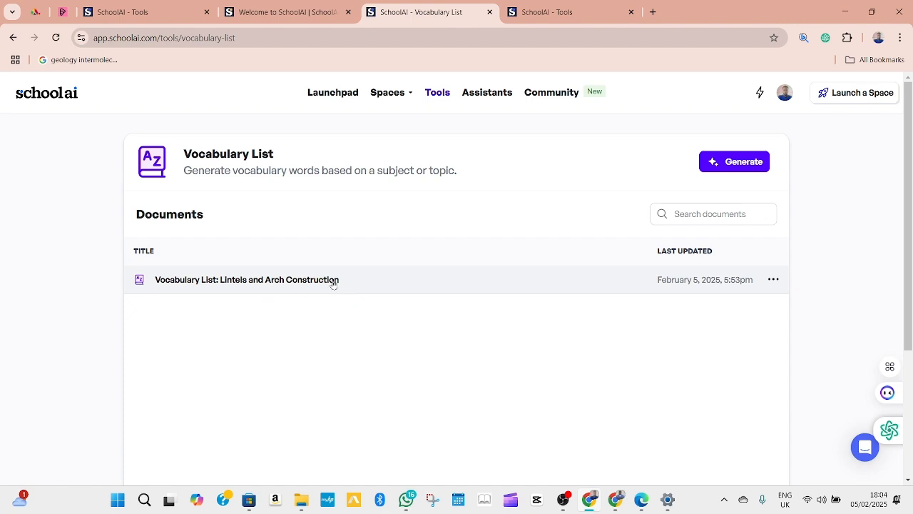
left_click(332, 281)
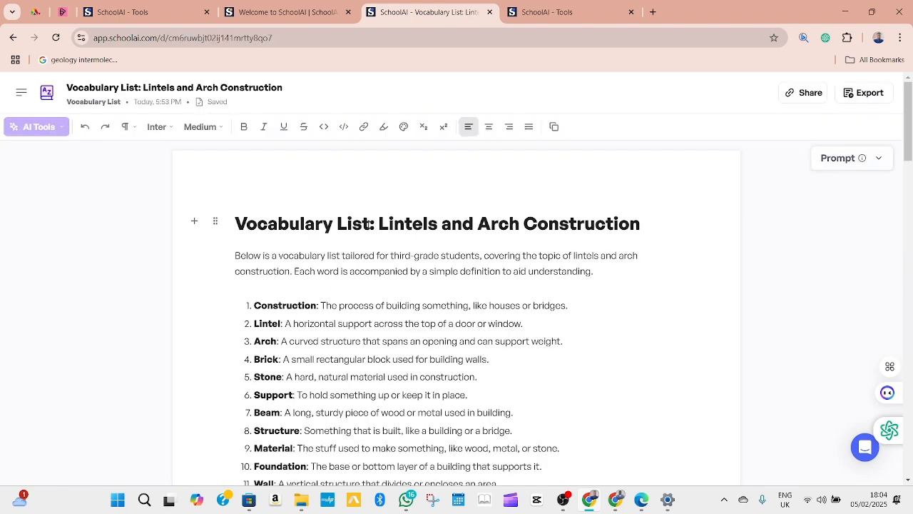
scroll(377, 274, "down", 1)
scroll(379, 280, "down", 5)
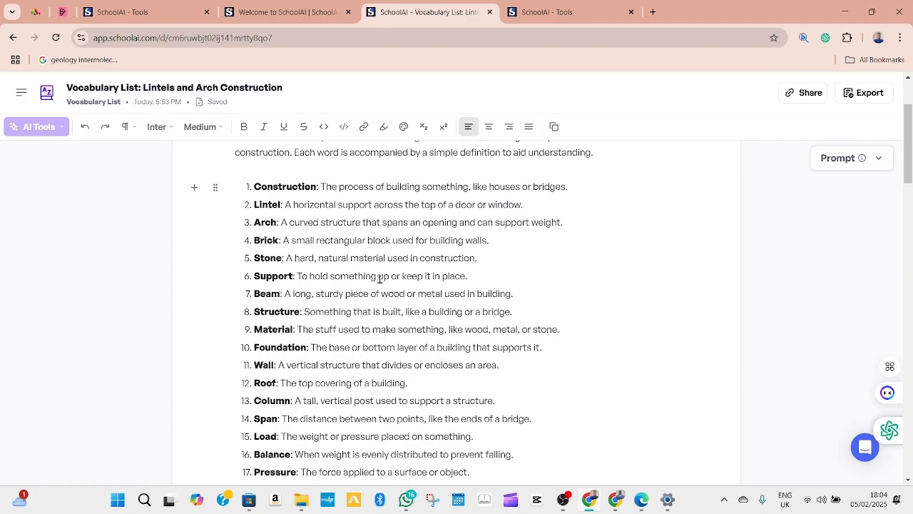
scroll(379, 279, "down", 18)
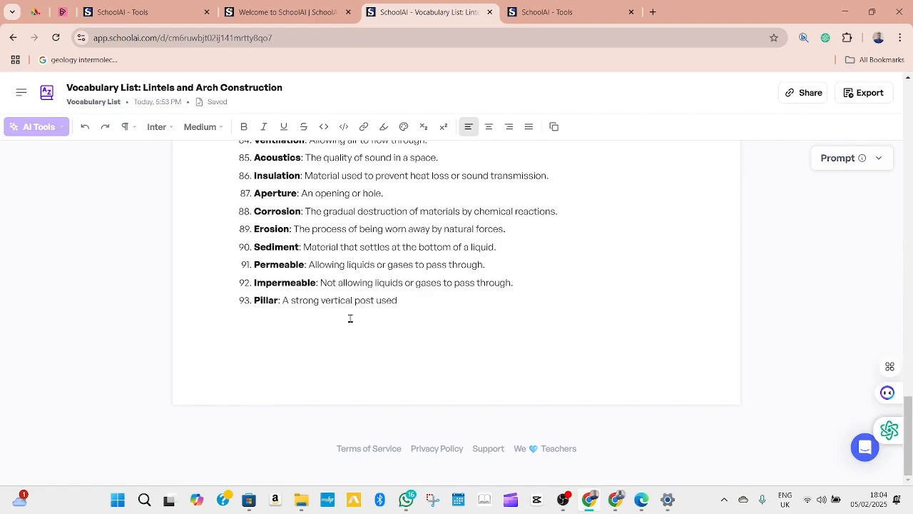
scroll(391, 245, "up", 9)
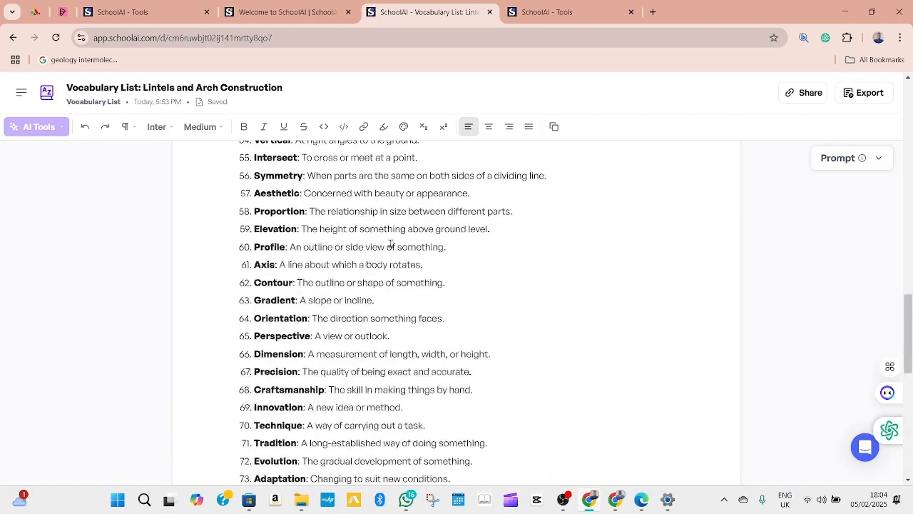
scroll(391, 245, "up", 15)
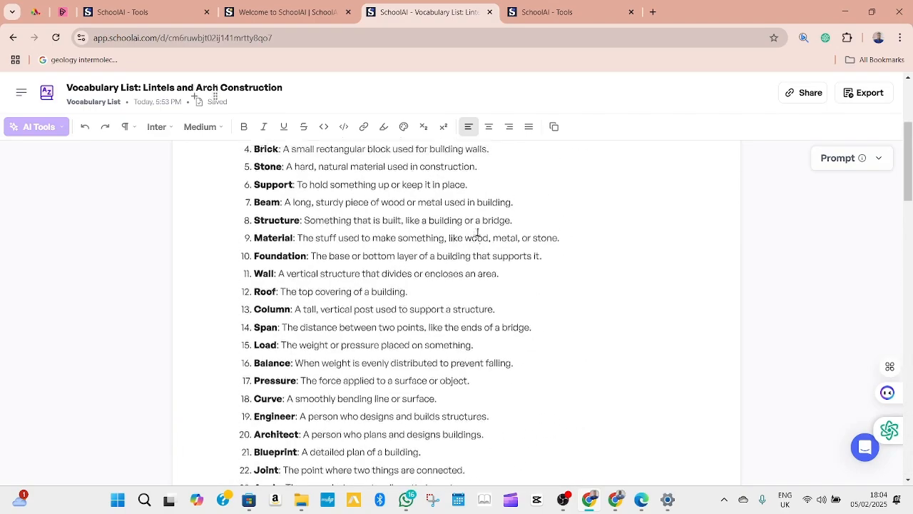
- Highlight the topic in the vocabulary list's heading, look through the whole word list again, and return to the tools overview
scroll(477, 232, "up", 3)
left_click_drag(642, 224, 378, 224)
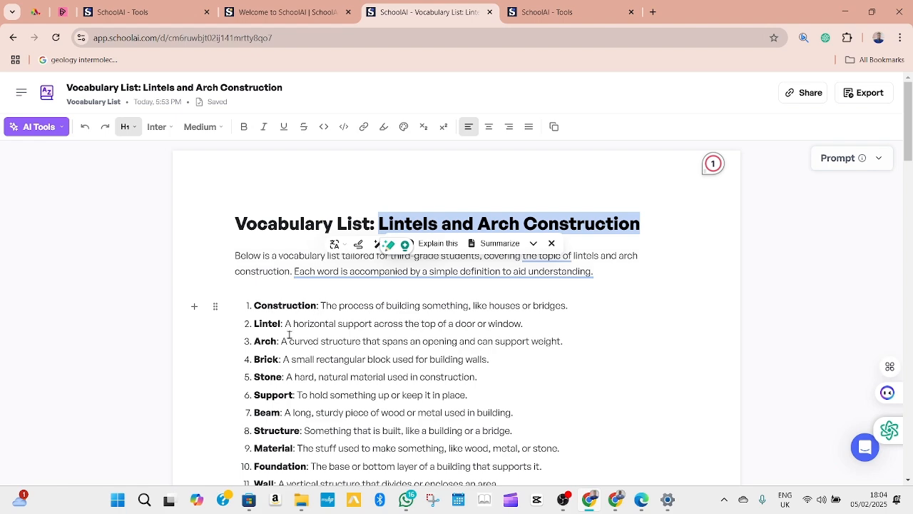
scroll(289, 339, "down", 1)
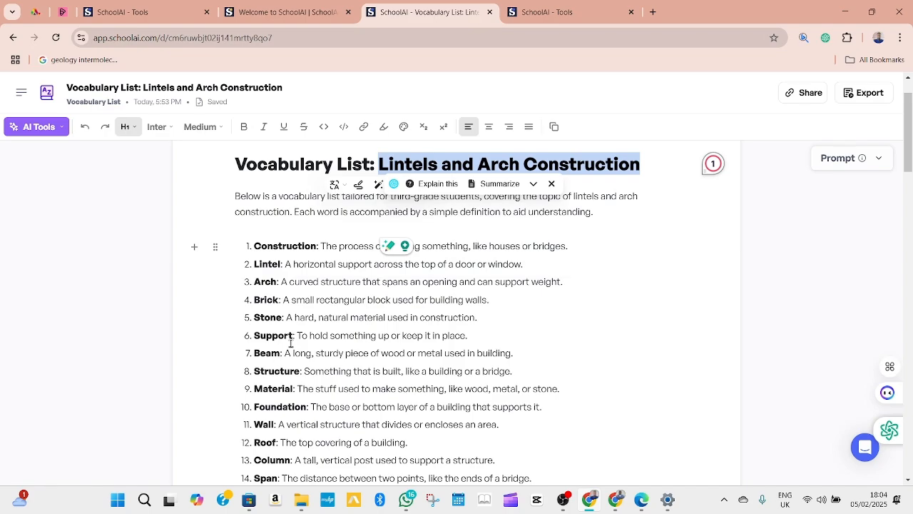
scroll(291, 361, "down", 5)
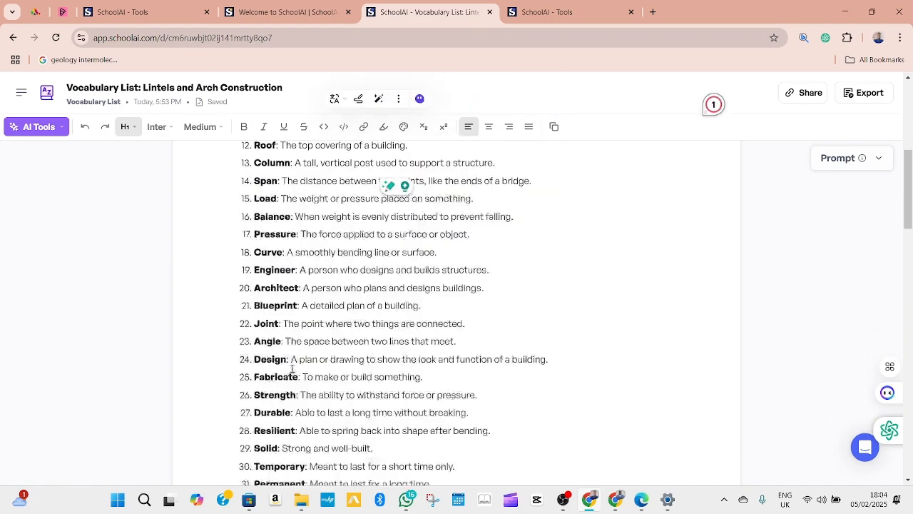
scroll(292, 369, "down", 20)
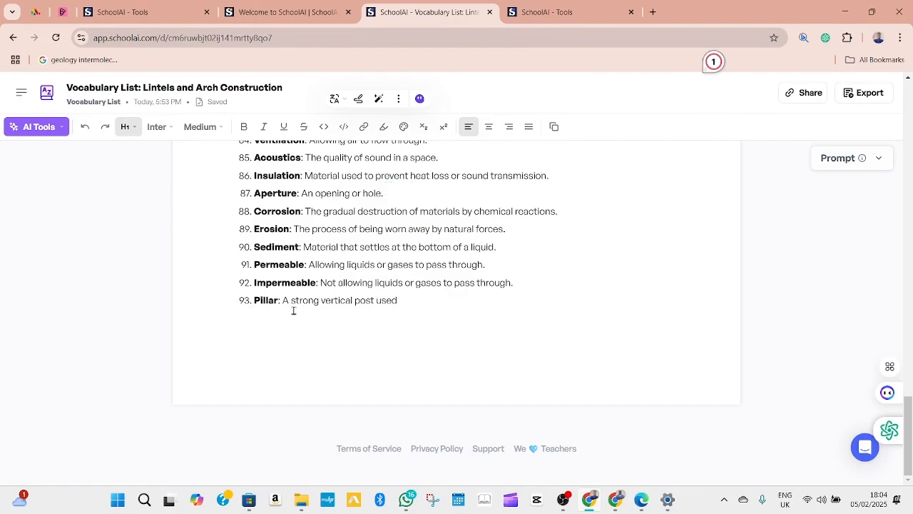
scroll(293, 311, "up", 20)
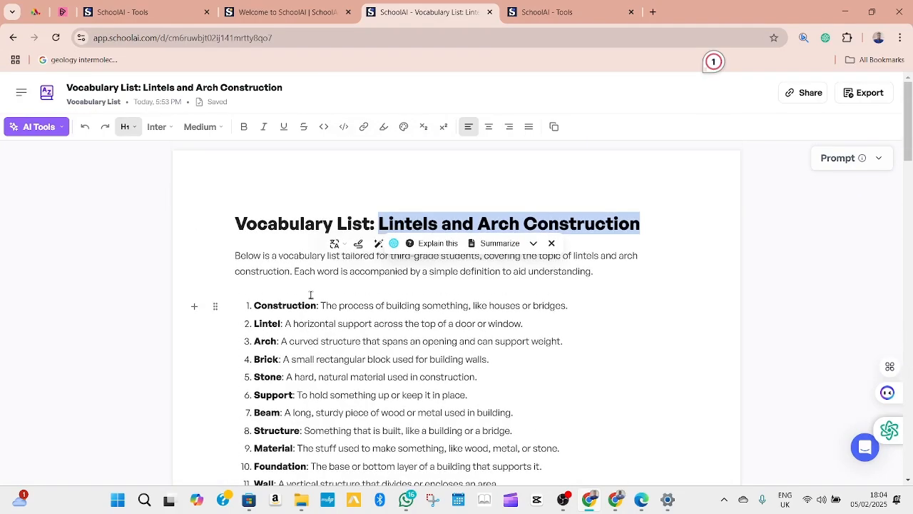
left_click(14, 39)
left_click(14, 39)
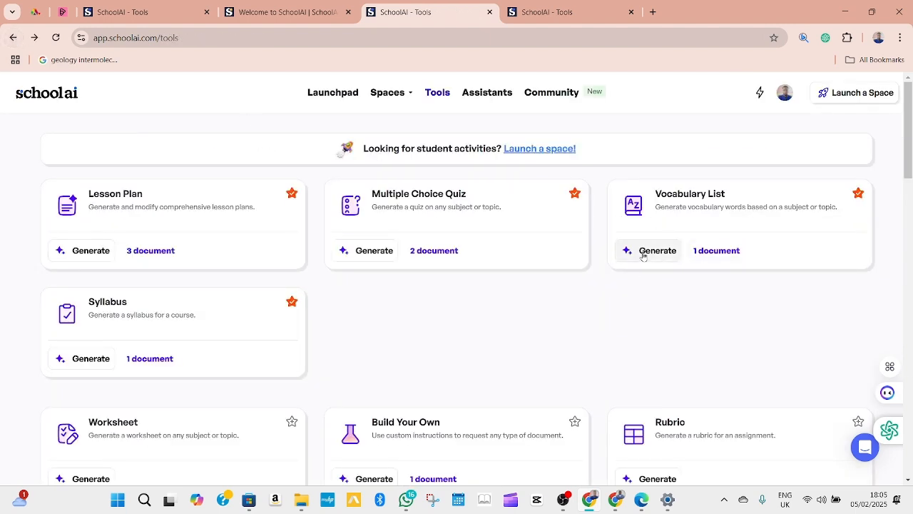
- Start a new vocabulary list with 20 words to define and paste "dentification of tools used to construct stones" as the topic
left_click(650, 251)
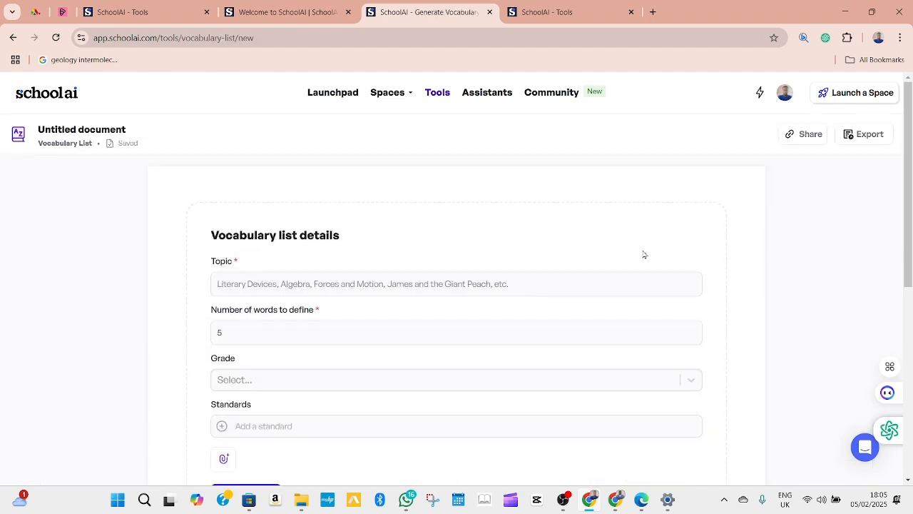
left_click(237, 336)
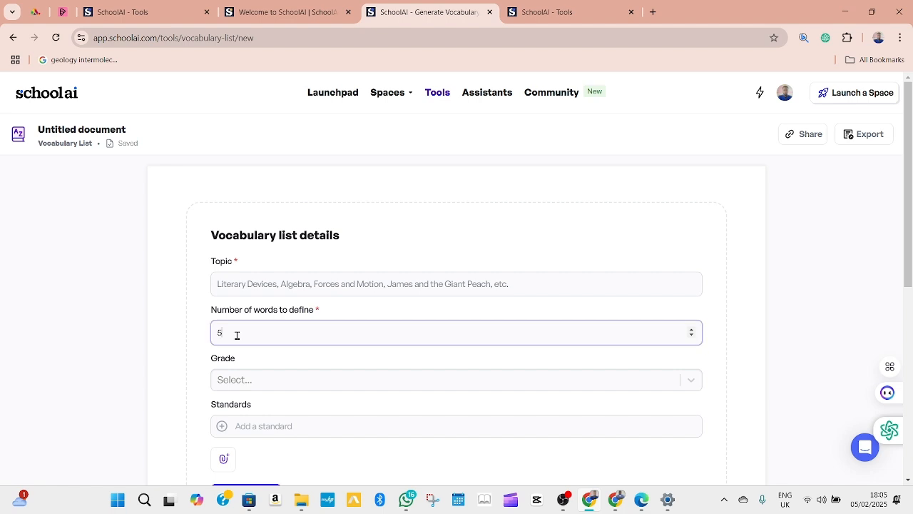
key("BackSpace")
type("20")
left_click(237, 285)
right_click(238, 285)
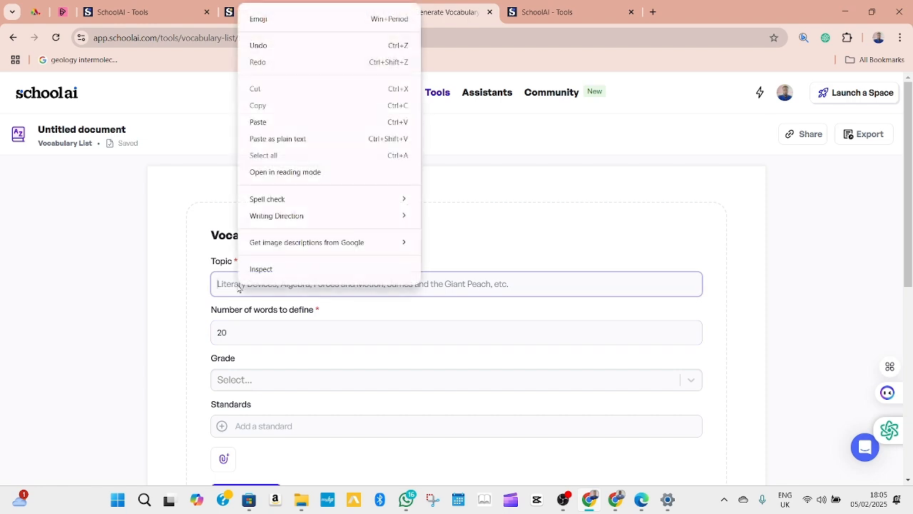
left_click(274, 126)
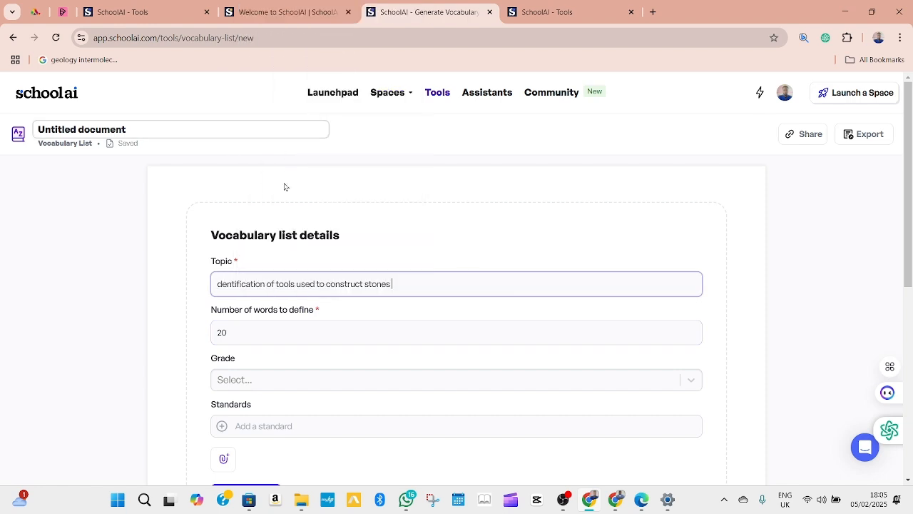
- Set the grade to 3rd and generate the vocabulary list
scroll(262, 324, "down", 1)
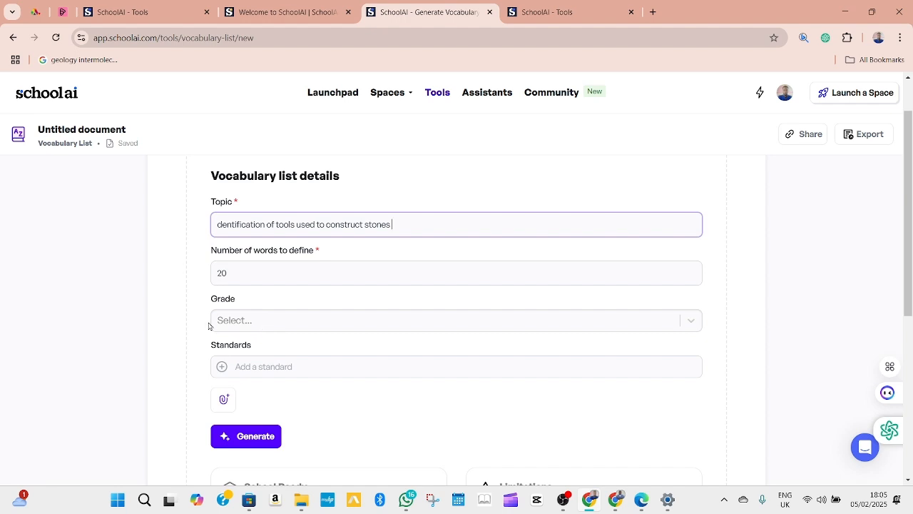
left_click(250, 326)
left_click(233, 389)
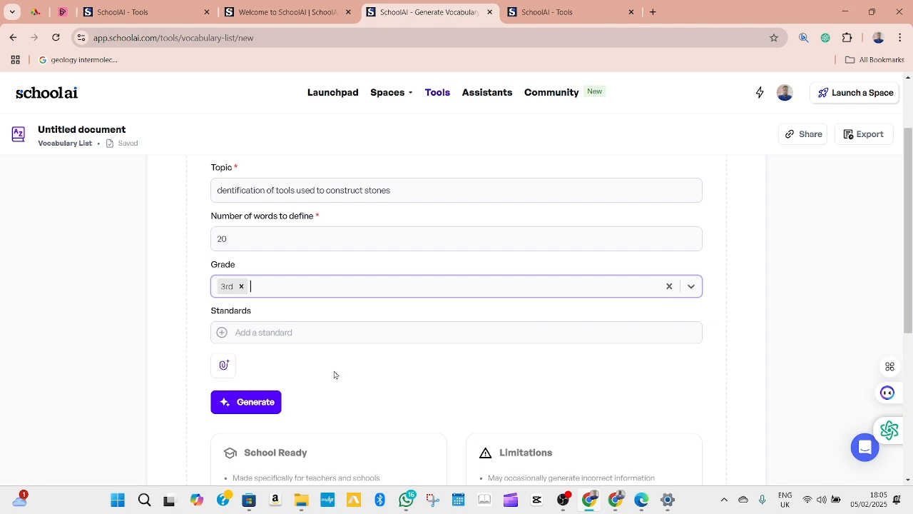
scroll(339, 380, "down", 1)
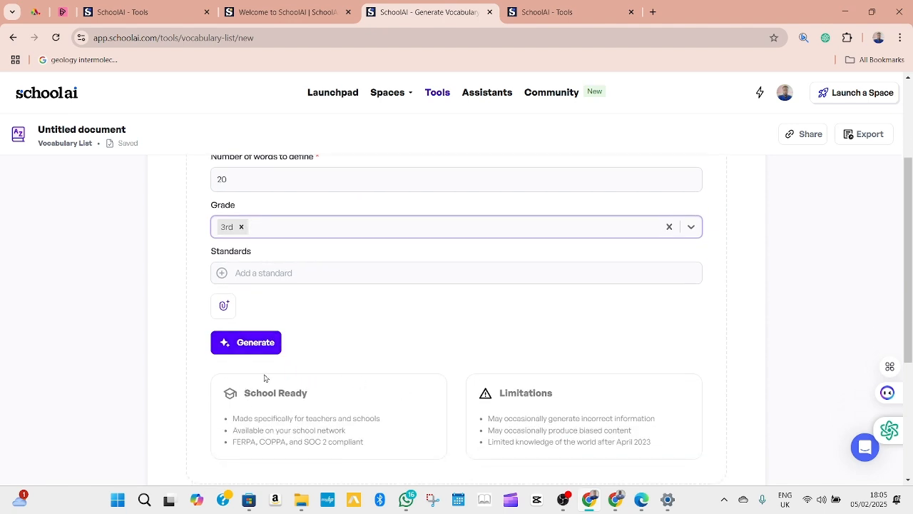
left_click(257, 346)
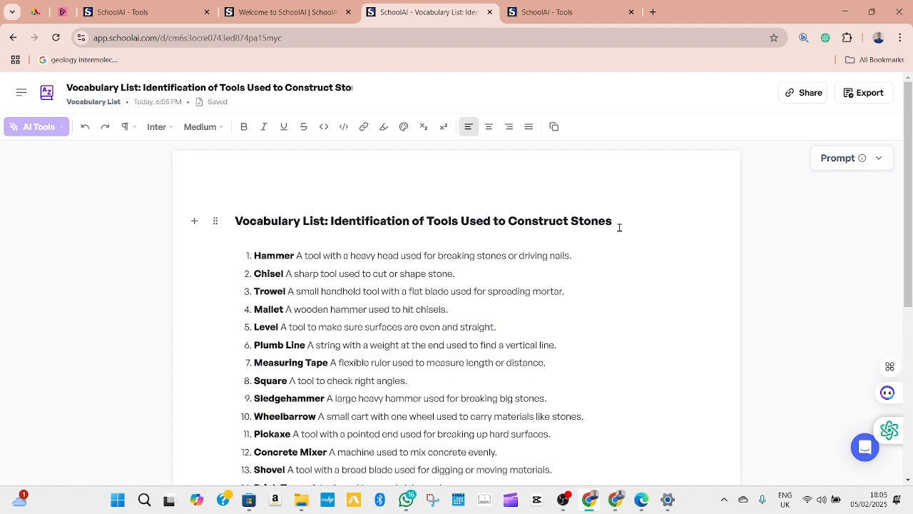
- Review the definitions in the generated vocabulary list on stone construction tools, and return to the tools overview
scroll(329, 299, "down", 1)
scroll(329, 297, "down", 4)
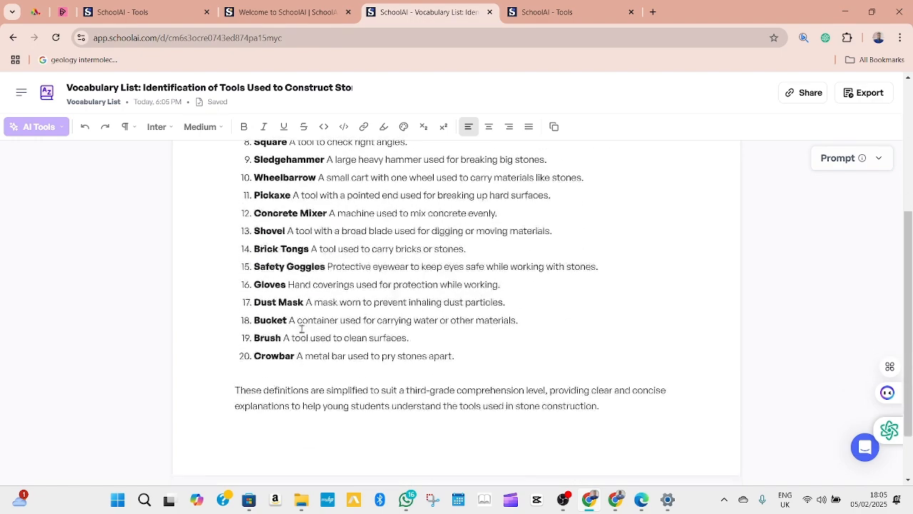
scroll(300, 335, "up", 1)
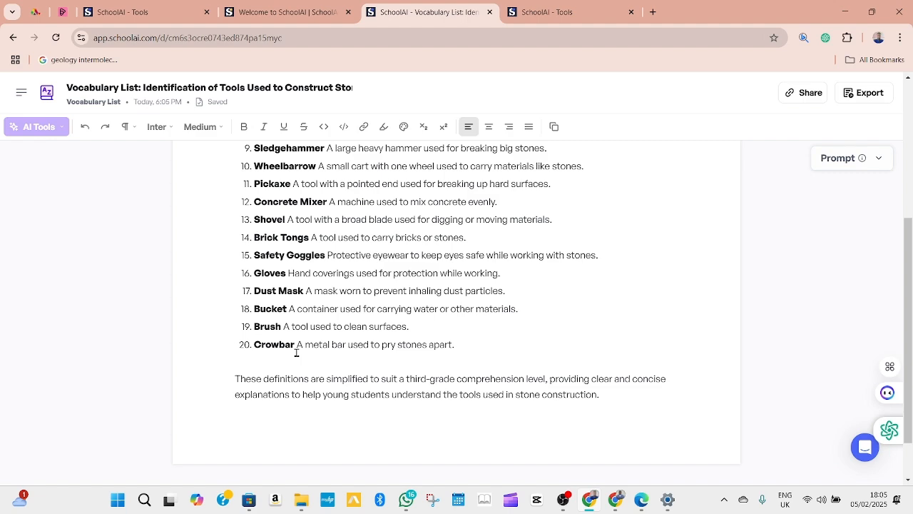
scroll(296, 352, "up", 1)
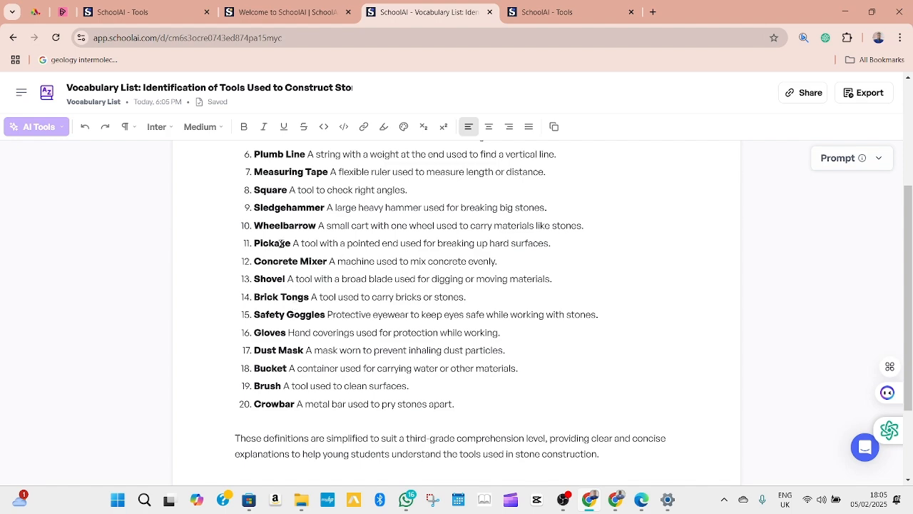
scroll(299, 235, "up", 1)
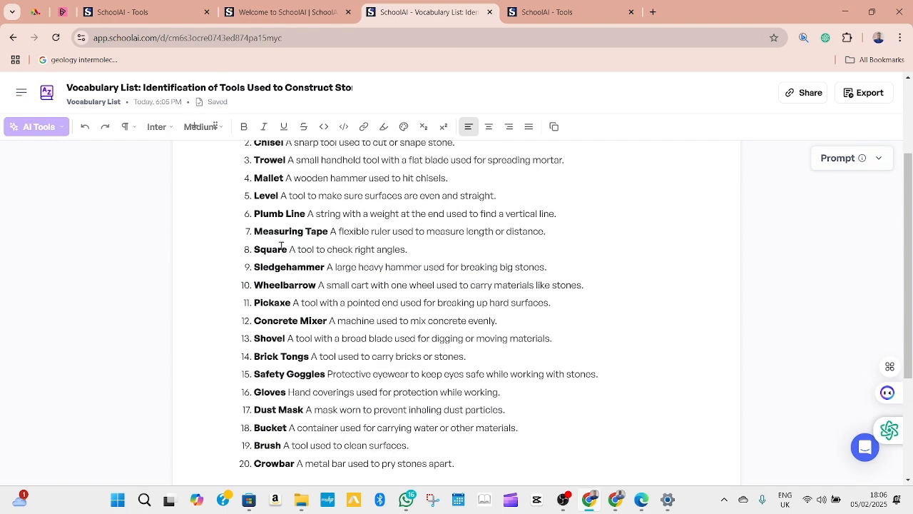
scroll(290, 245, "up", 2)
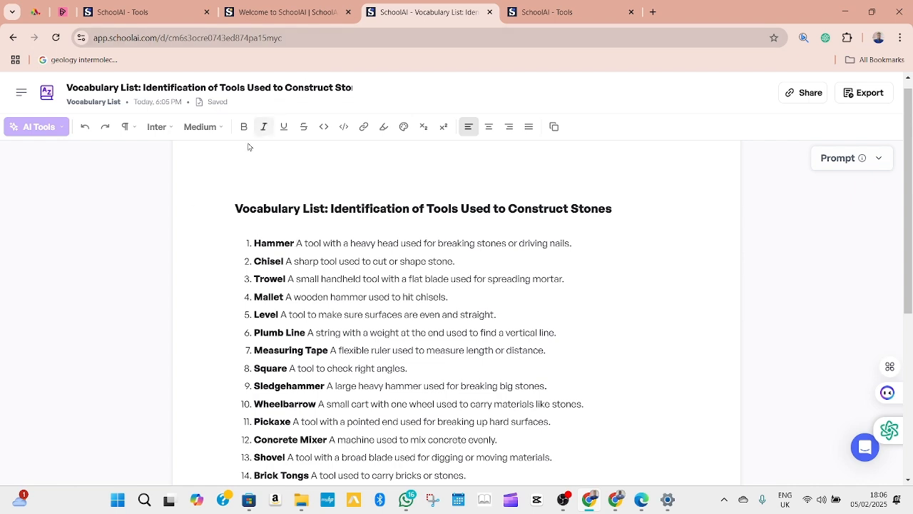
left_click(12, 38)
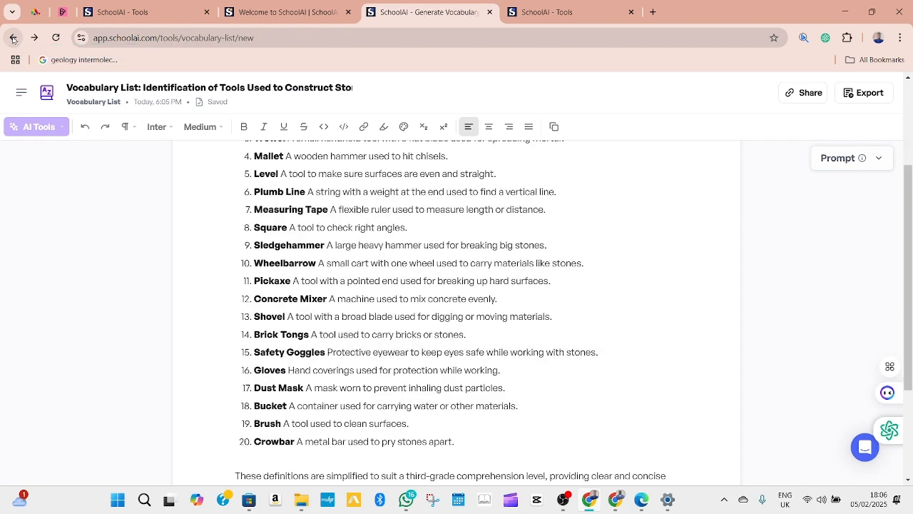
left_click(13, 38)
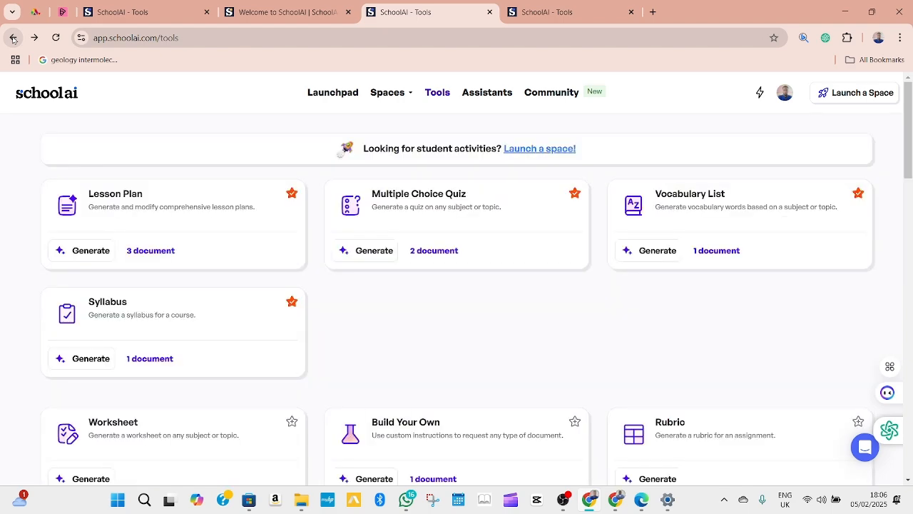
- Browse the other document generators in the tools overview, and open the overview of AI assistants
scroll(300, 291, "down", 2)
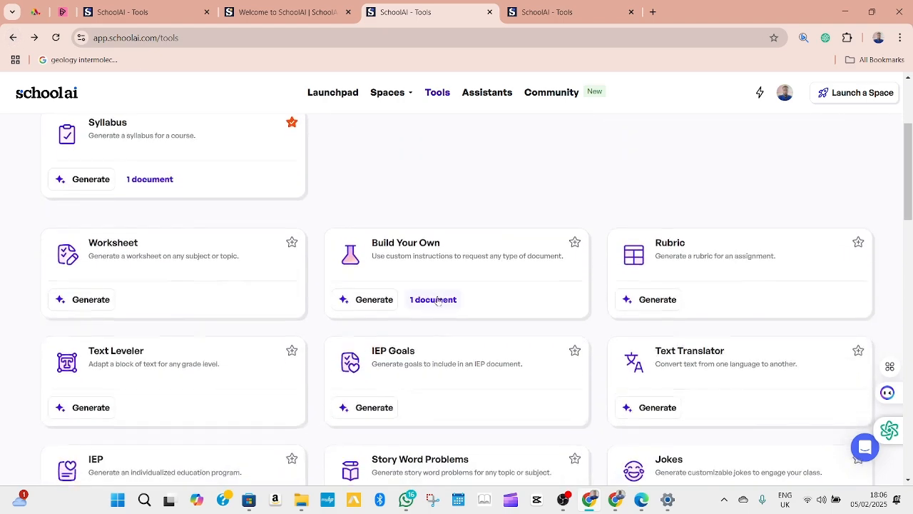
scroll(266, 299, "down", 2)
scroll(485, 234, "up", 1)
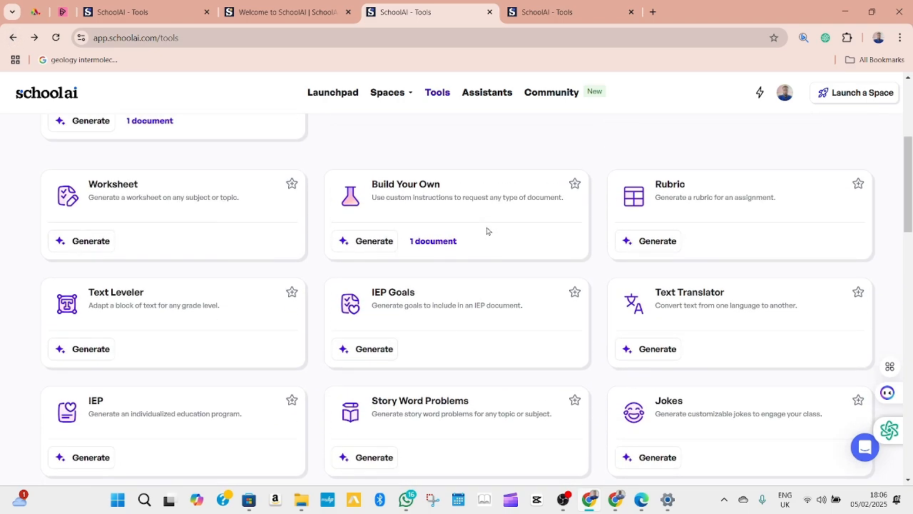
scroll(294, 222, "up", 2)
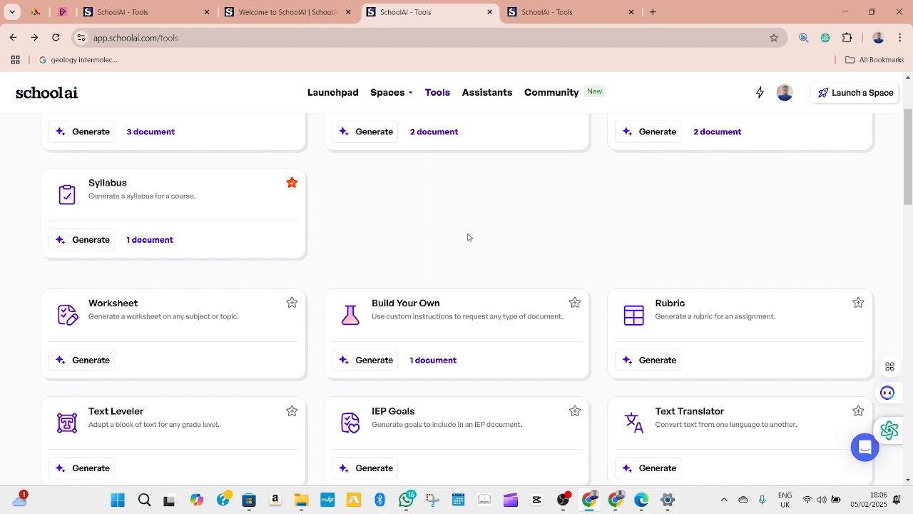
scroll(428, 228, "up", 2)
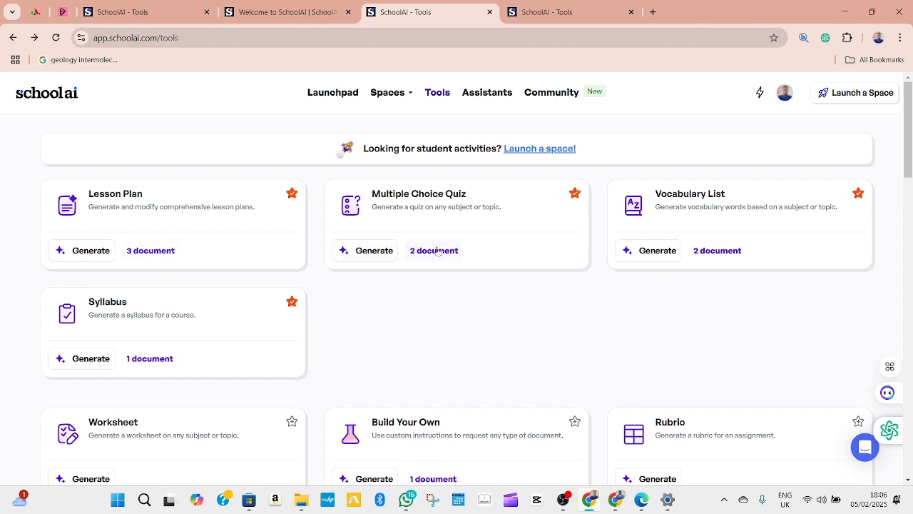
scroll(377, 338, "down", 2)
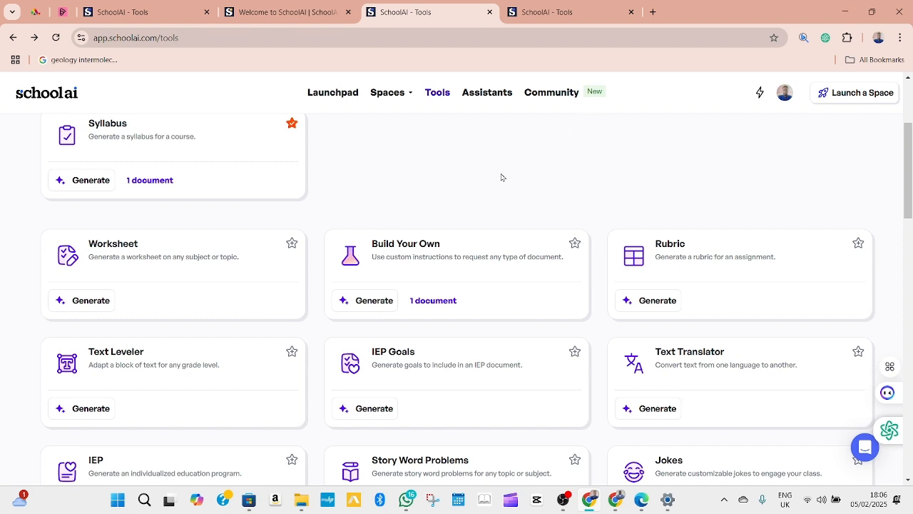
left_click(487, 95)
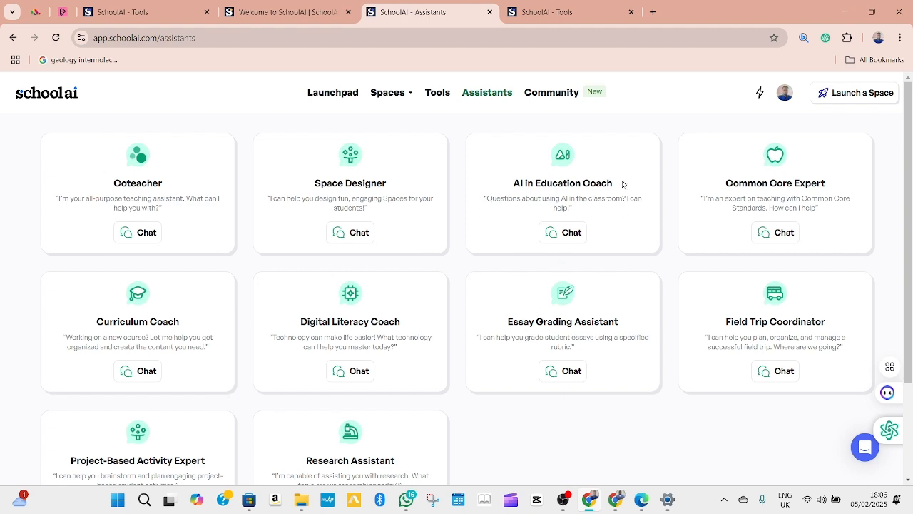
- Open a chat with the AI in Education Coach and dictate "Hello. Can I speak" as a voice message draft
left_click(563, 232)
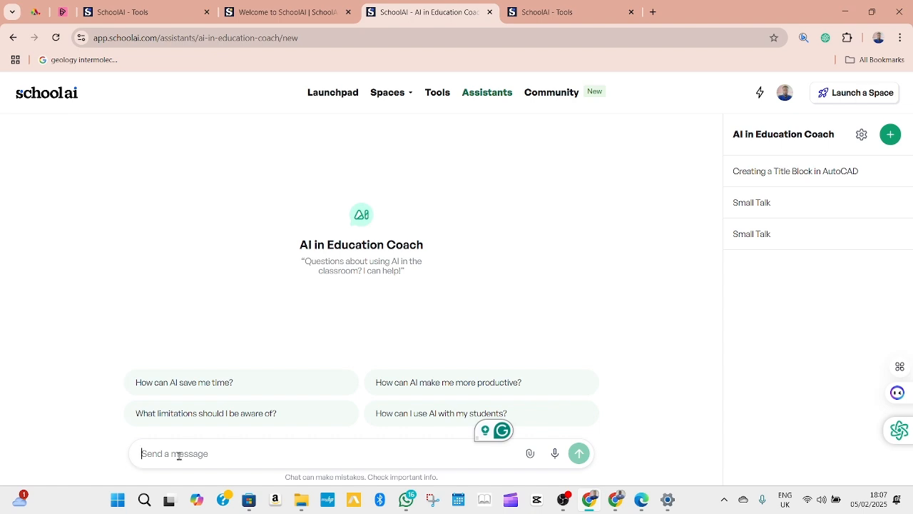
left_click(556, 454)
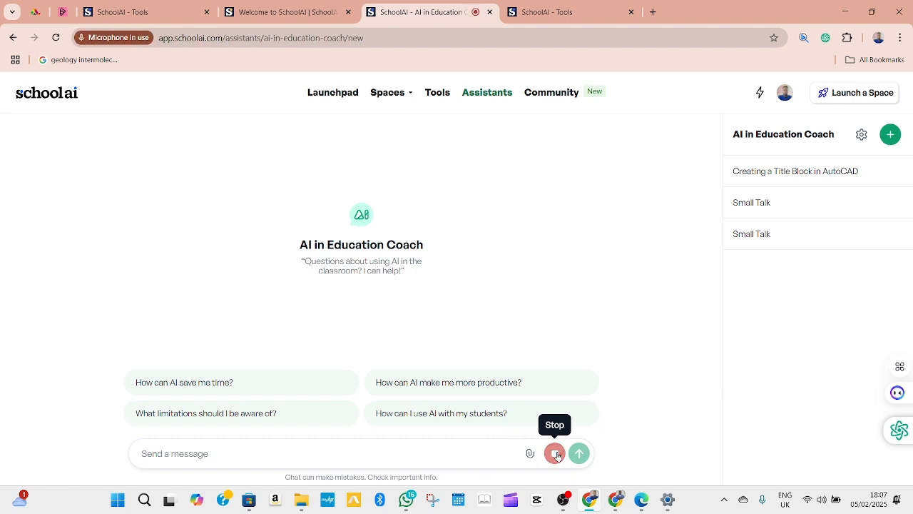
left_click(556, 454)
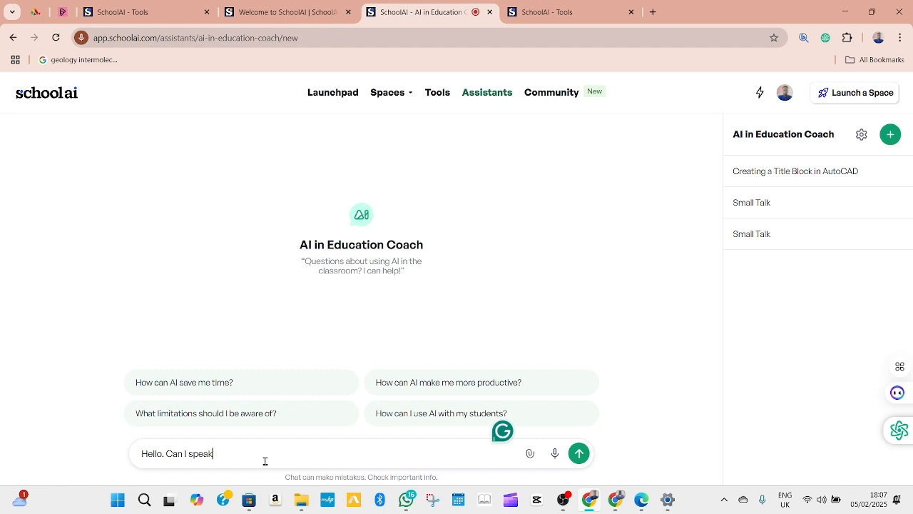
- Delete the dictated draft from the message field
key("BackSpace")
key("BackSpace")
key("BackSpace")
key("BackSpace")
key("BackSpace")
key("BackSpace")
key("BackSpace")
key("BackSpace")
key("BackSpace")
key("BackSpace")
key("BackSpace")
key("BackSpace")
key("BackSpace")
key("BackSpace")
key("BackSpace")
key("BackSpace")
key("BackSpace")
key("BackSpace")
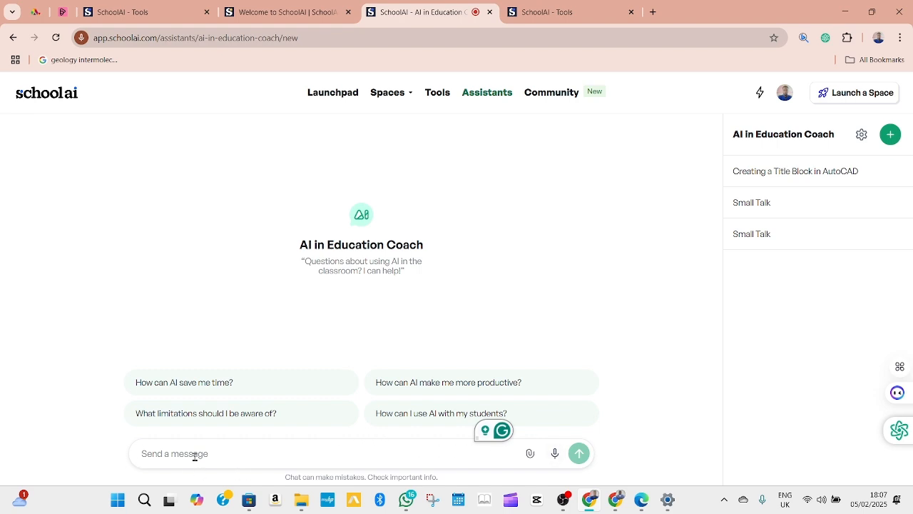
type("mmhfv")
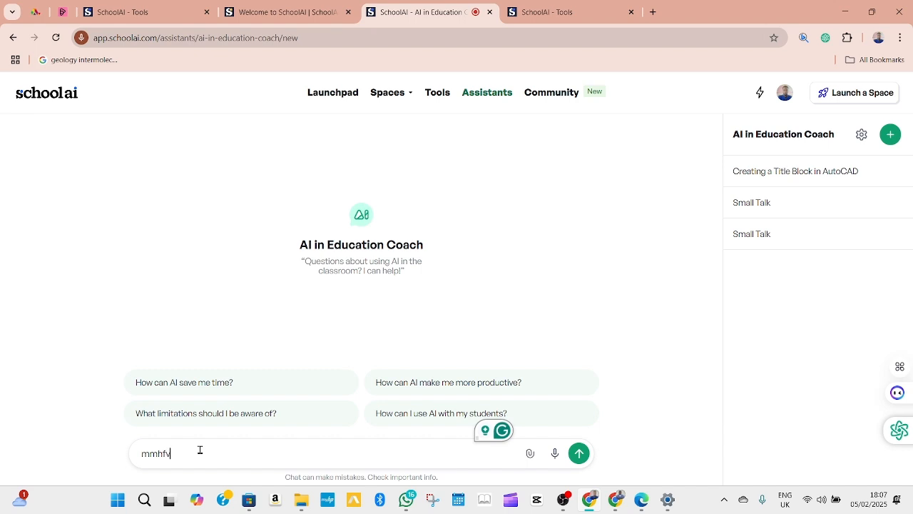
key("BackSpace")
key("BackSpace")
key("BackSpace")
key("BackSpace")
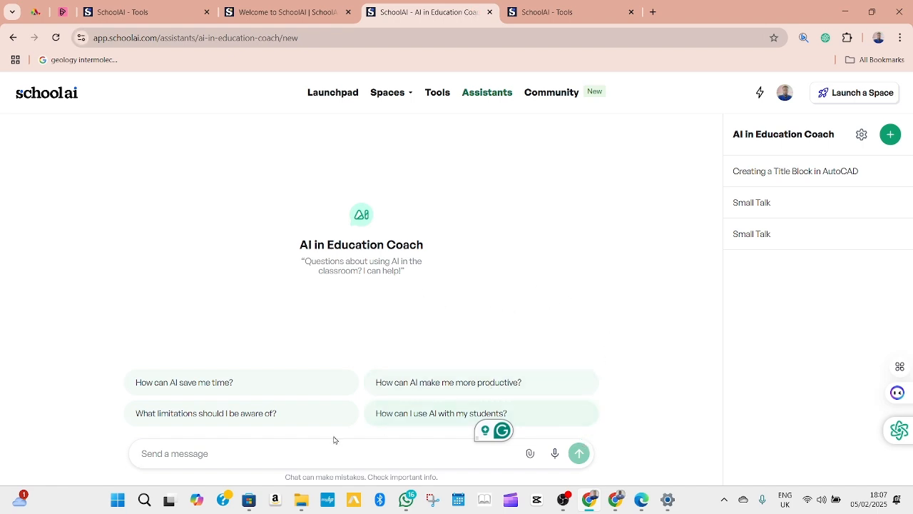
- Open the earlier conversation on creating a title block in AutoCAD and review its step-by-step guide
left_click(800, 173)
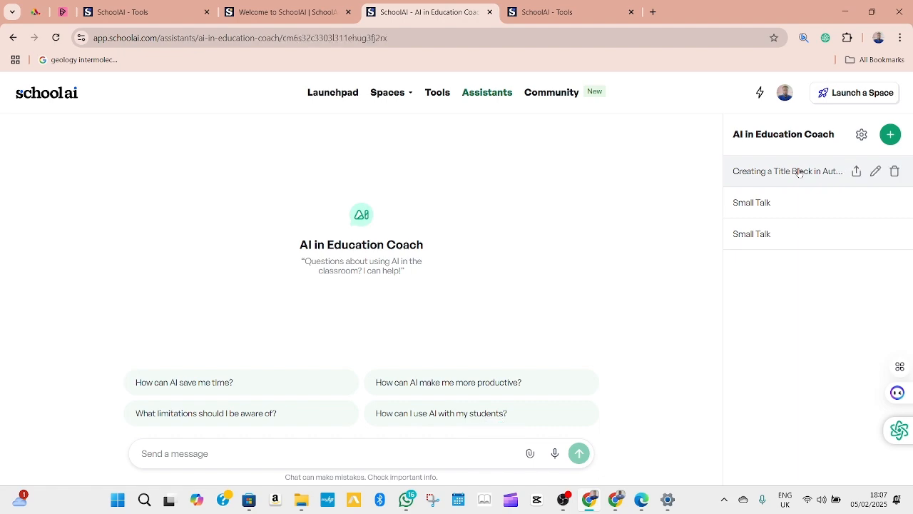
scroll(356, 297, "up", 13)
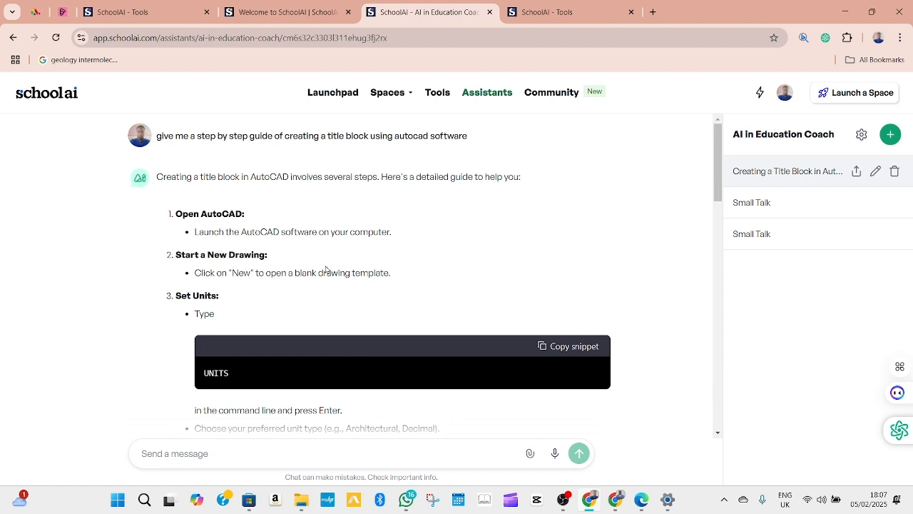
scroll(328, 271, "down", 1)
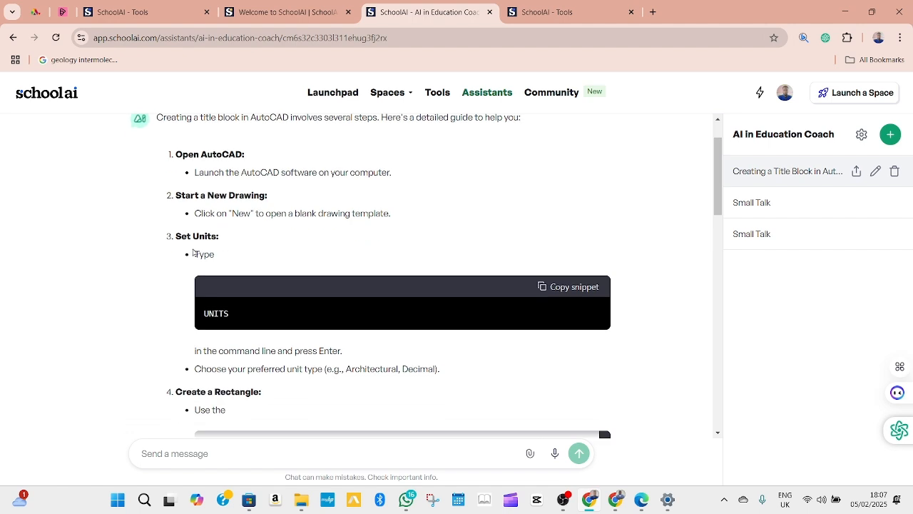
scroll(252, 327, "down", 1)
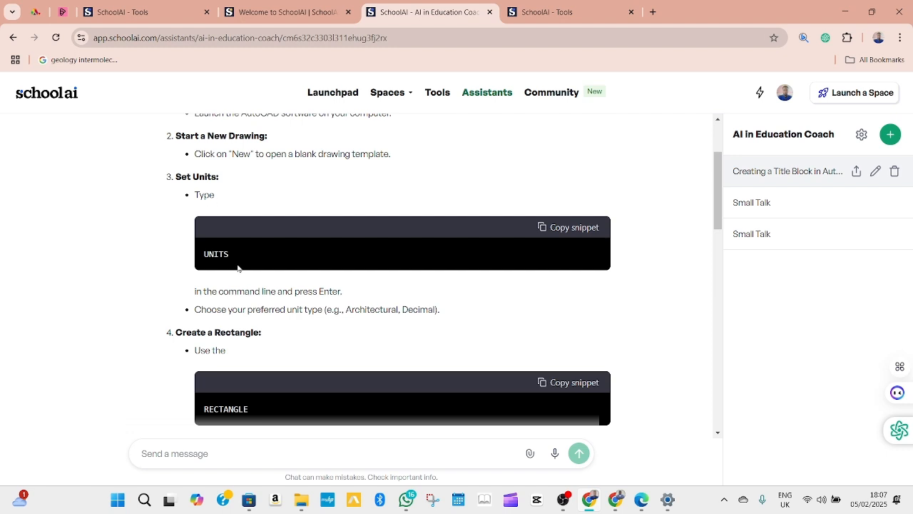
scroll(317, 298, "down", 1)
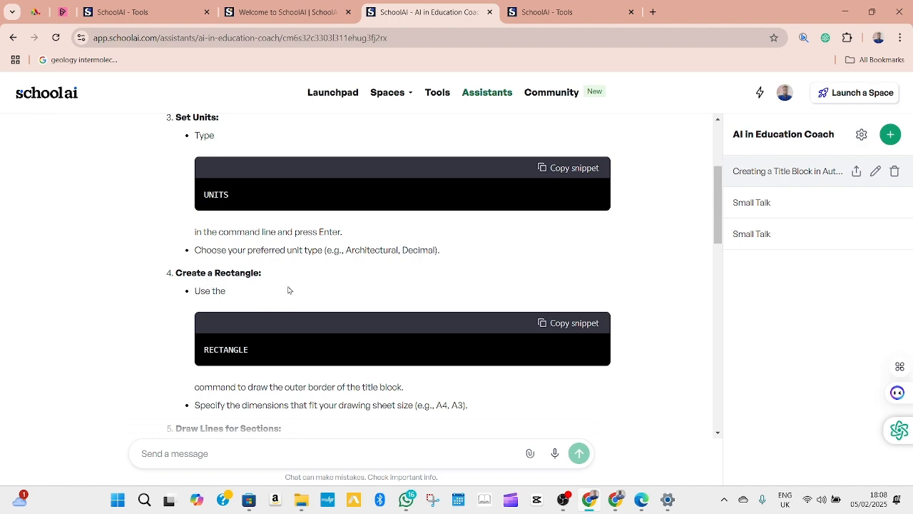
scroll(281, 330, "down", 2)
scroll(389, 312, "down", 10)
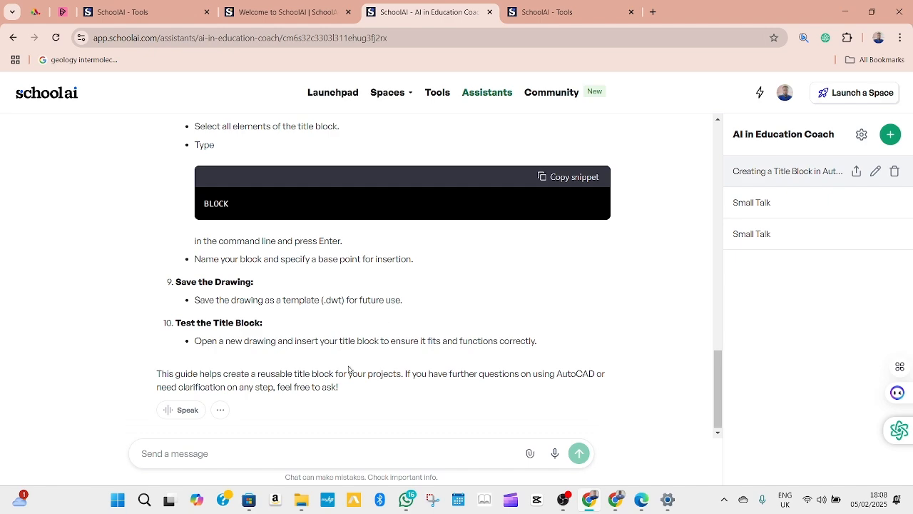
scroll(376, 361, "up", 15)
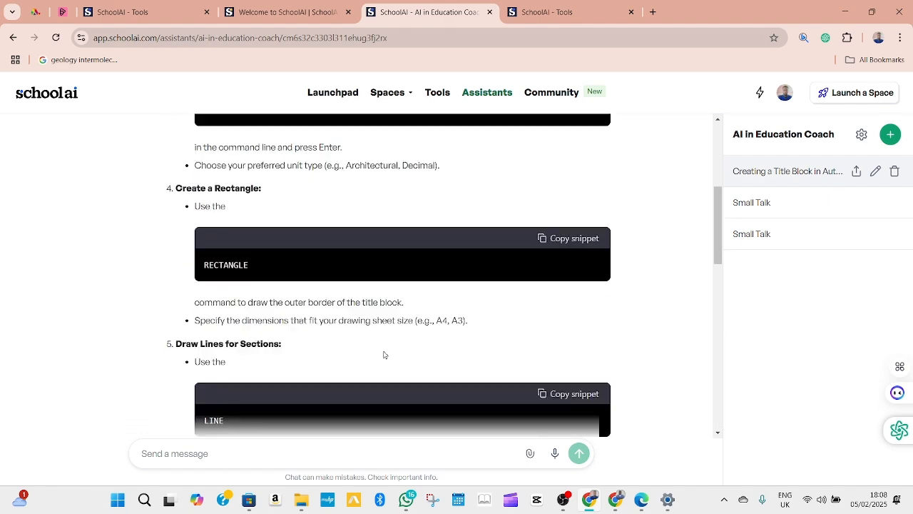
scroll(548, 285, "down", 5)
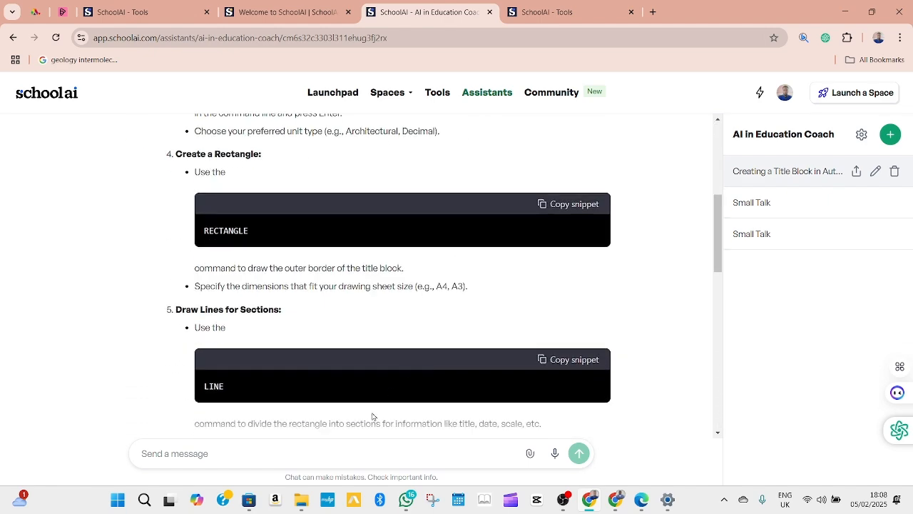
left_click(269, 455)
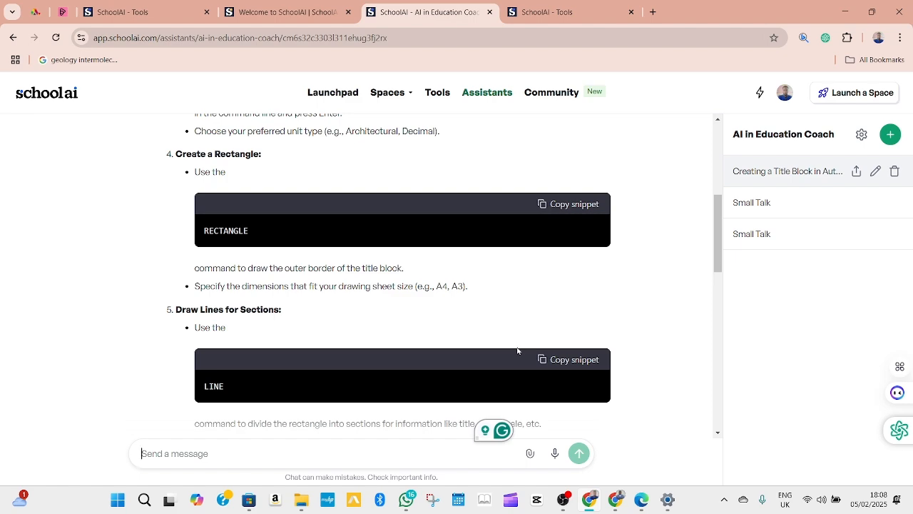
scroll(464, 349, "up", 5)
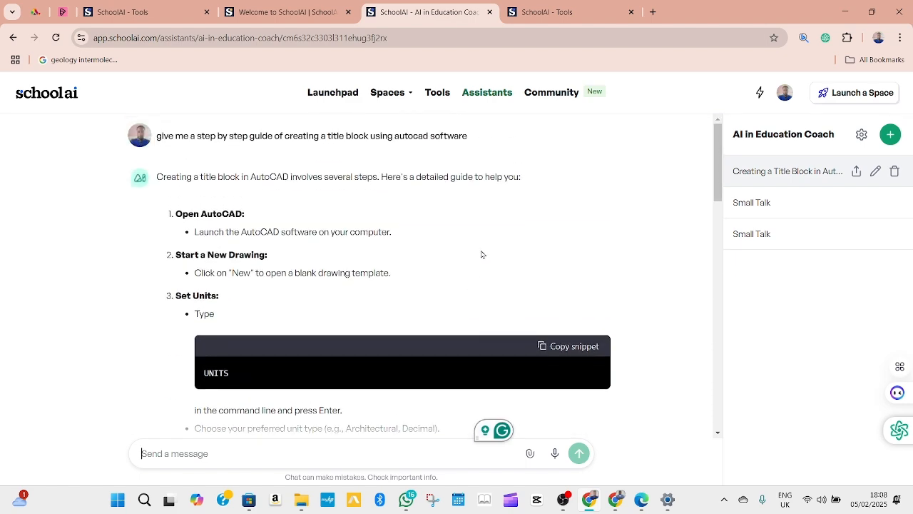
- Return to the assistants overview and look through the available assistants, down to the Research Assistant
left_click(14, 39)
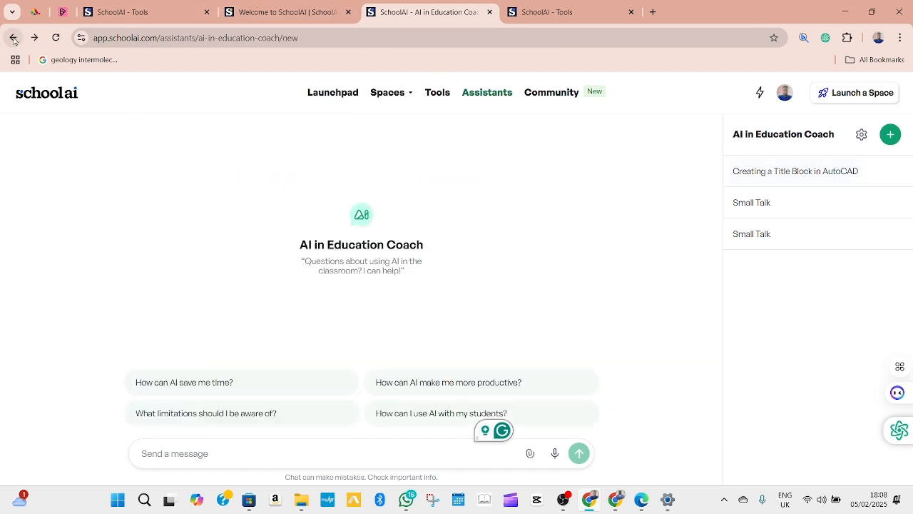
left_click(14, 39)
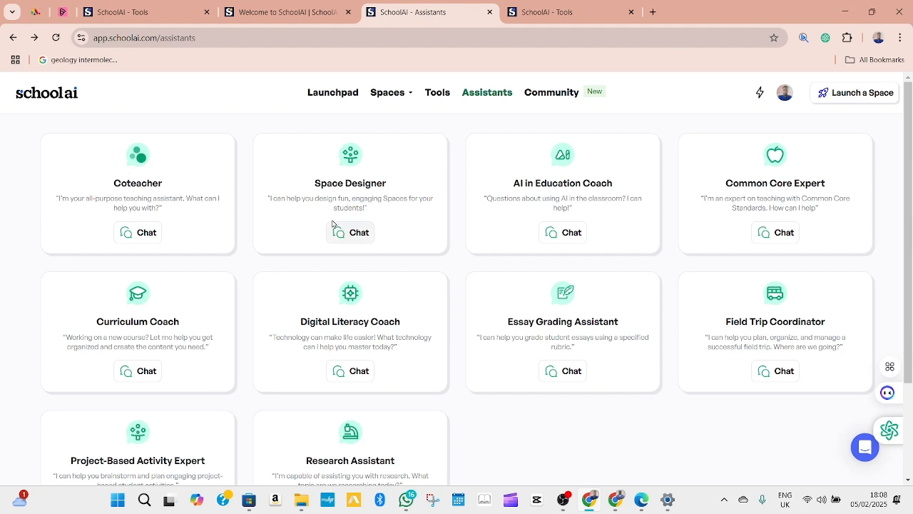
scroll(214, 260, "down", 2)
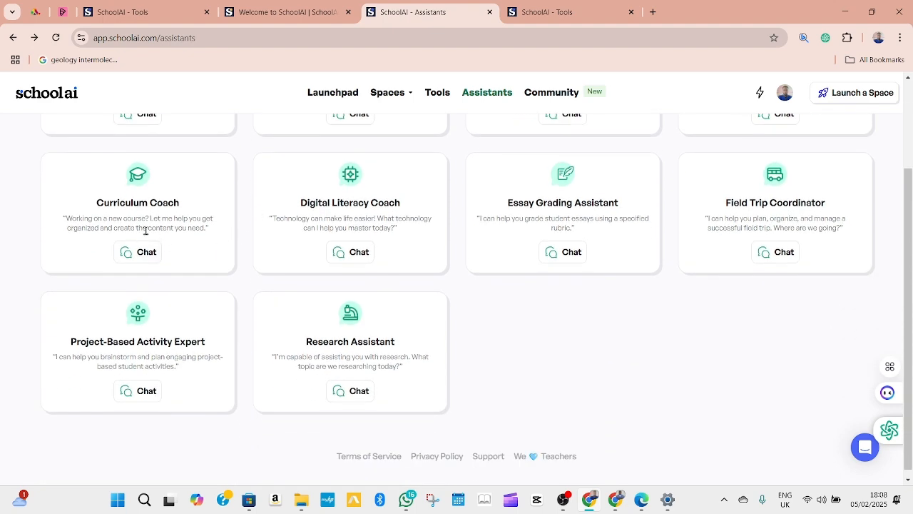
scroll(206, 287, "down", 1)
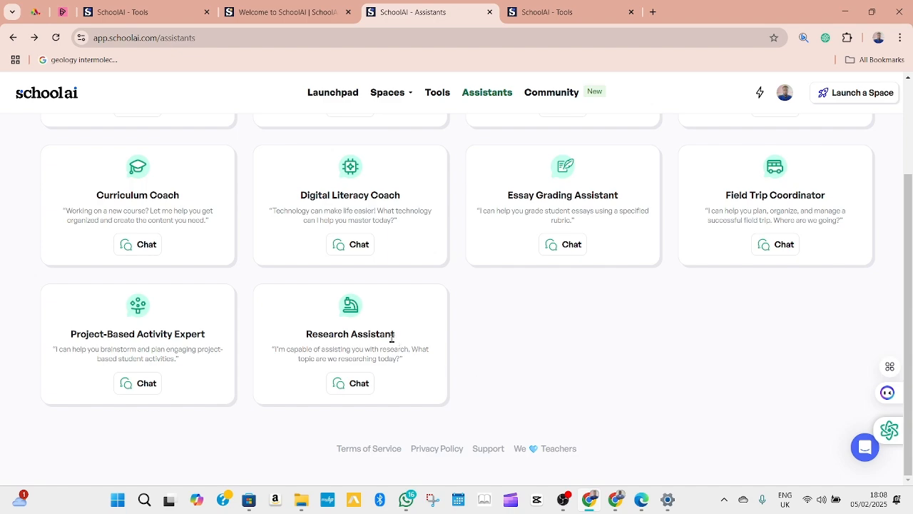
scroll(391, 337, "up", 2)
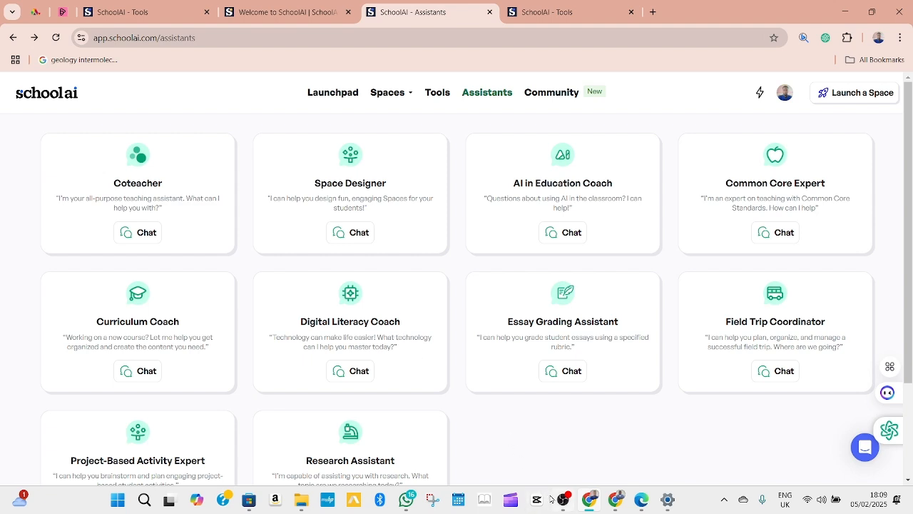
left_click(563, 503)
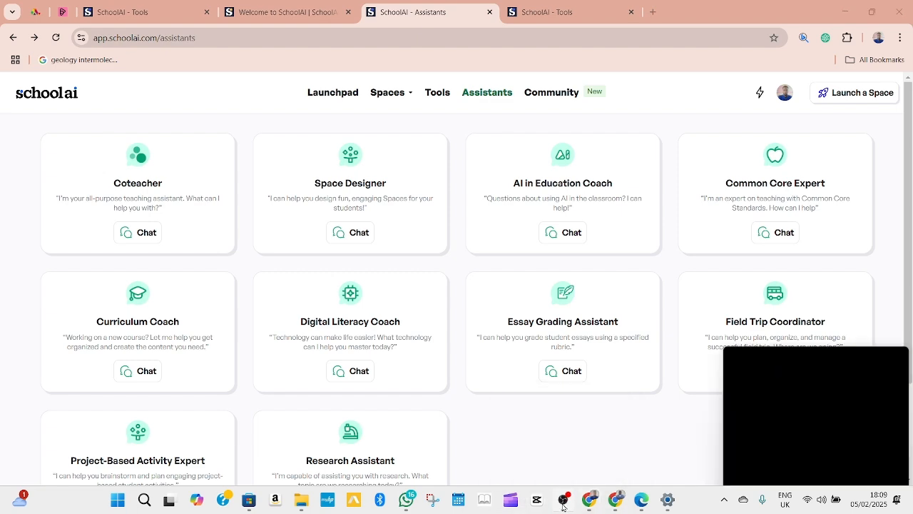